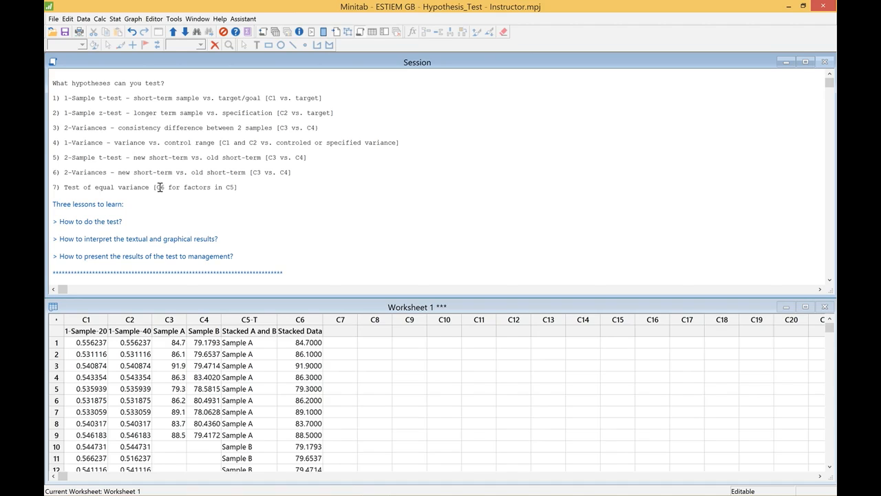
Step: Read through the session notes down to the one-sample t-test and z-test headings
key("Down")
key("Down")
key("Down")
key("Down")
key("Down")
key("Down")
key("Down")
key("Down")
key("Down")
key("Down")
key("Down")
key("Down")
key("Down")
key("Down")
key("Down")
key("Down")
key("Down")
key("Down")
key("Down")
key("Down")
key("Down")
key("Down")
key("Down")
key("Down")
key("Down")
key("Down")
key("Down")
key("Up")
key("Up")
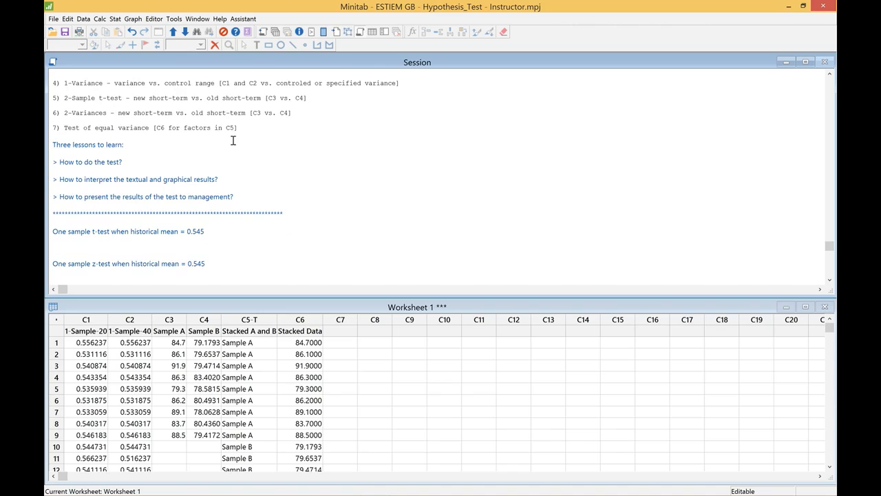
Step: Set up a 1-Sample t hypothesis test on the 1-Sample-20 column with a hypothesized mean of 0.545
left_click(116, 21)
mouse_move(120, 31)
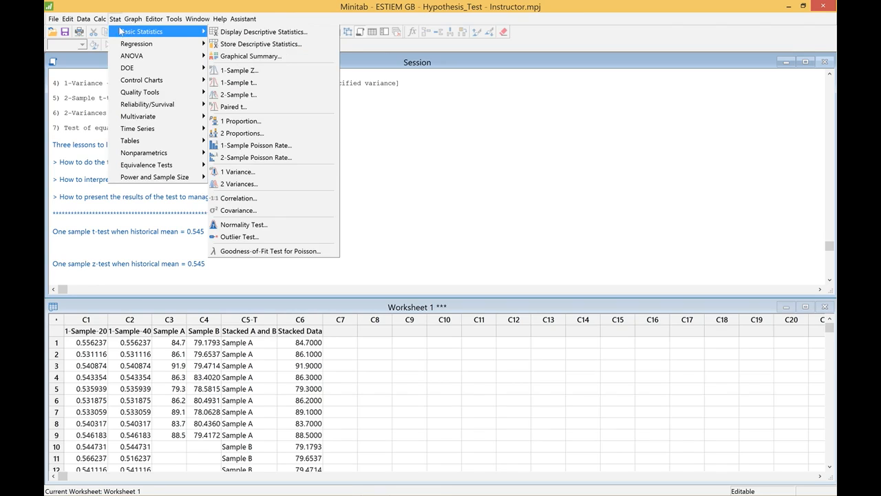
left_click(233, 84)
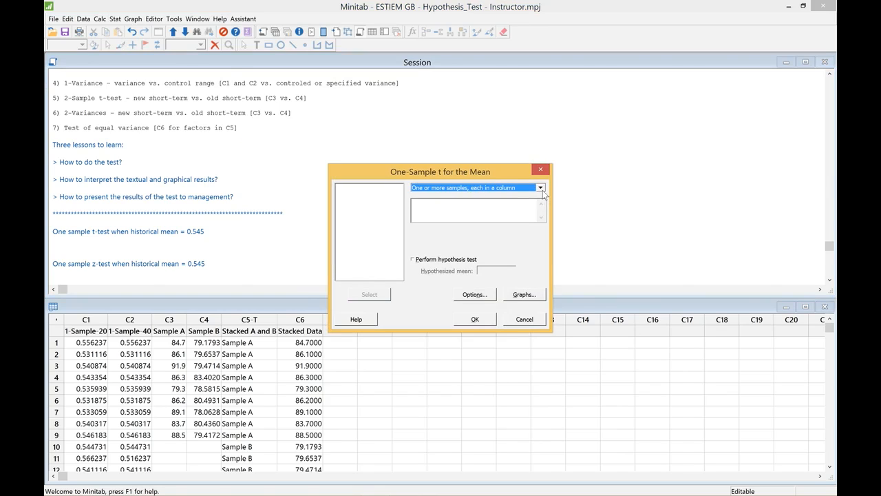
left_click(458, 201)
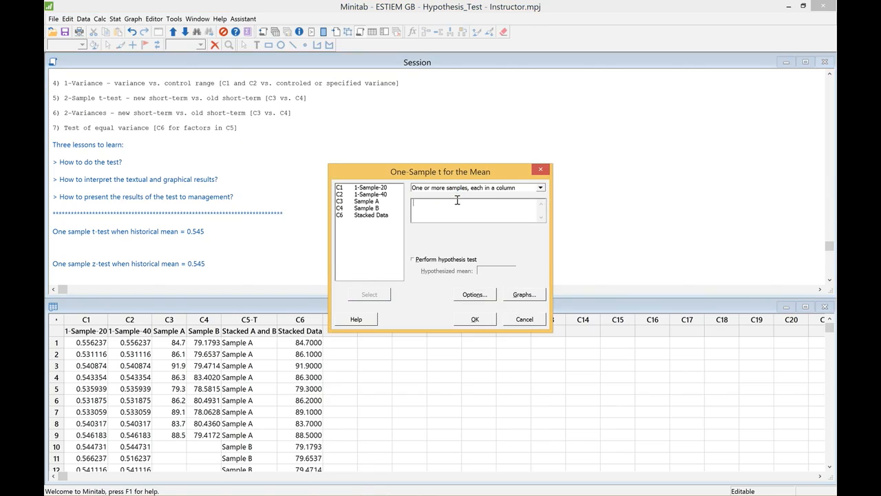
double_click(356, 189)
left_click(413, 260)
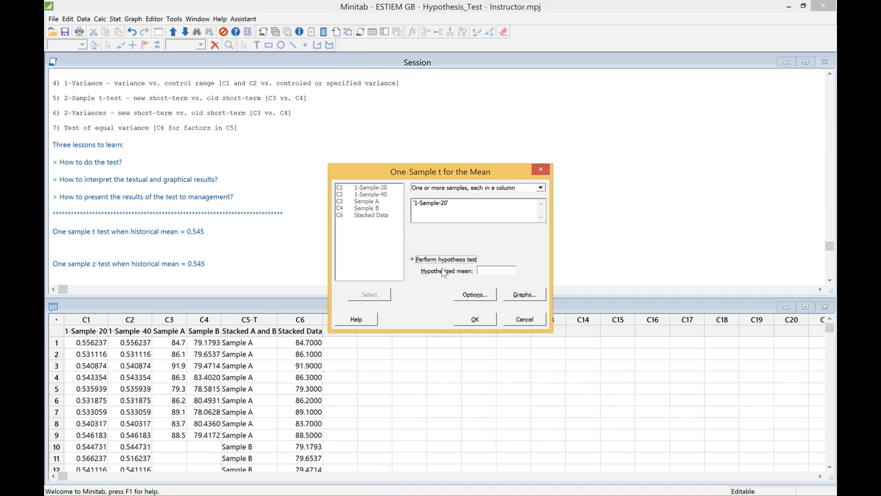
left_click(480, 270)
type("0.545")
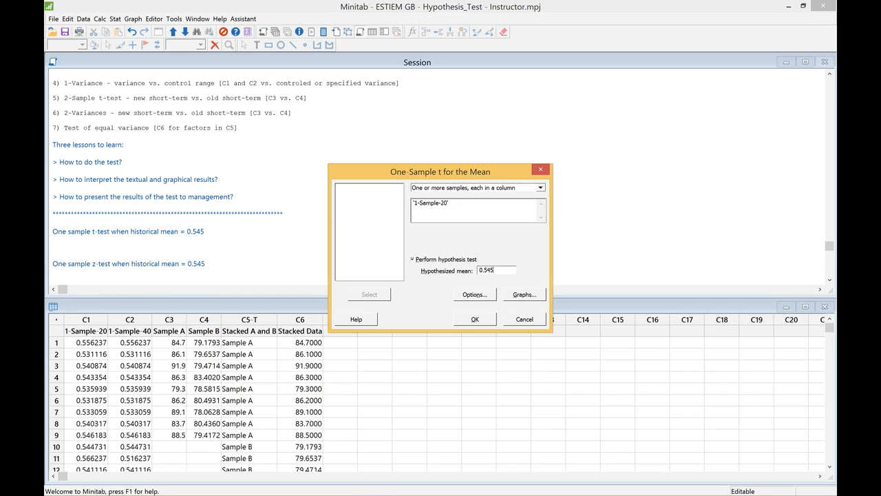
Step: Keep the t-test's confidence level at 95.0 and its alternative hypothesis as Mean ≠ hypothesized mean
left_click(473, 294)
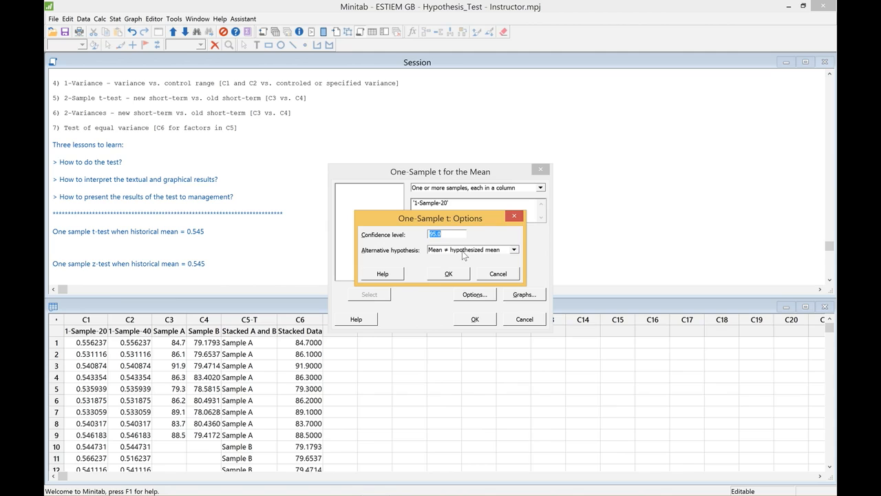
left_click(516, 252)
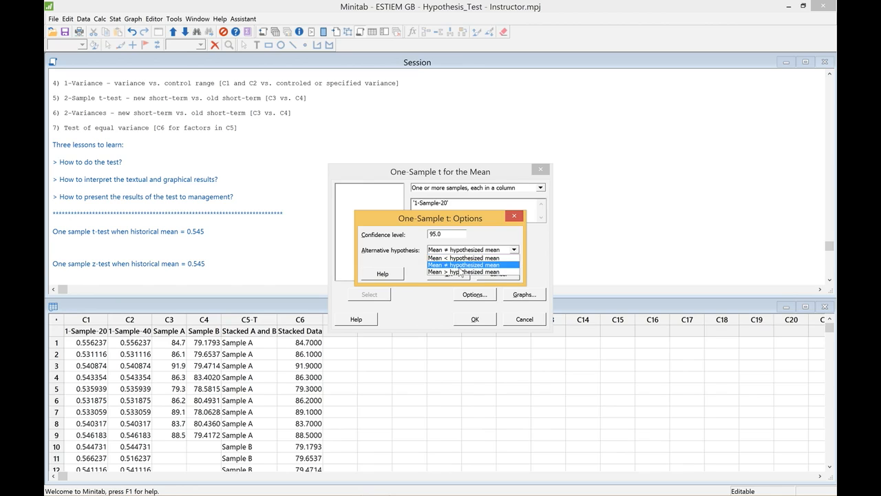
left_click(437, 252)
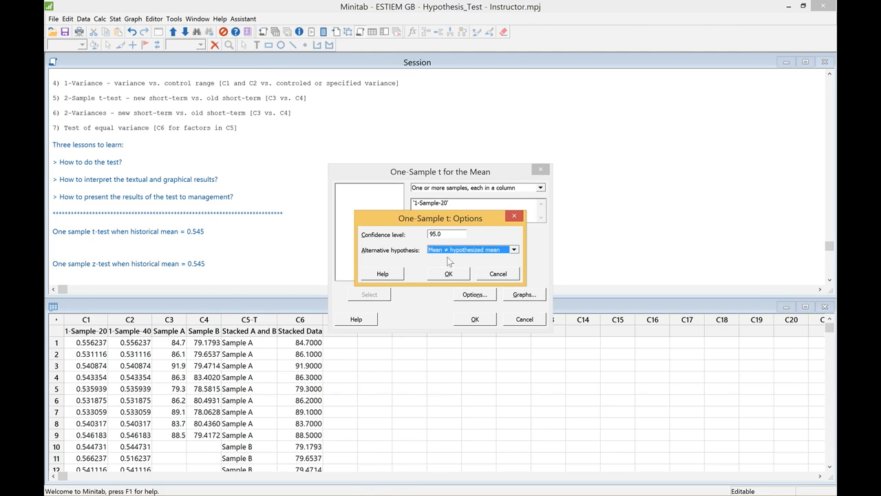
left_click(444, 275)
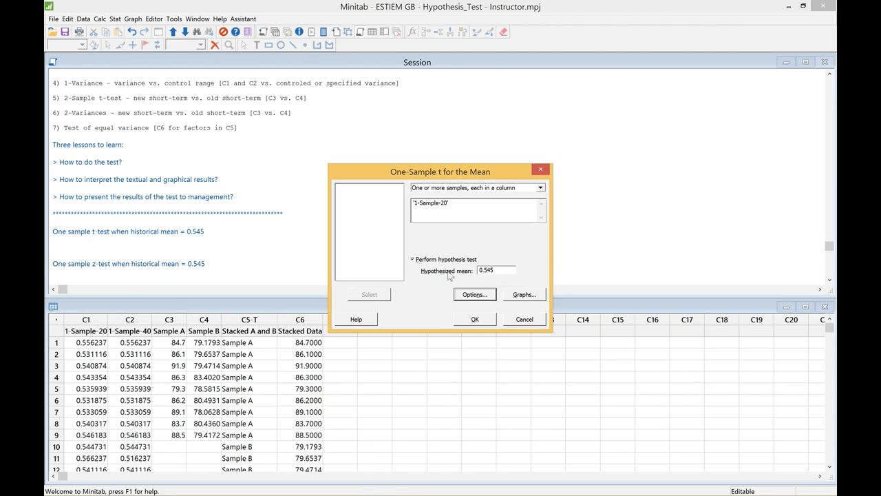
Step: Add an individual value plot and a boxplot to the t-test and run it
left_click(524, 295)
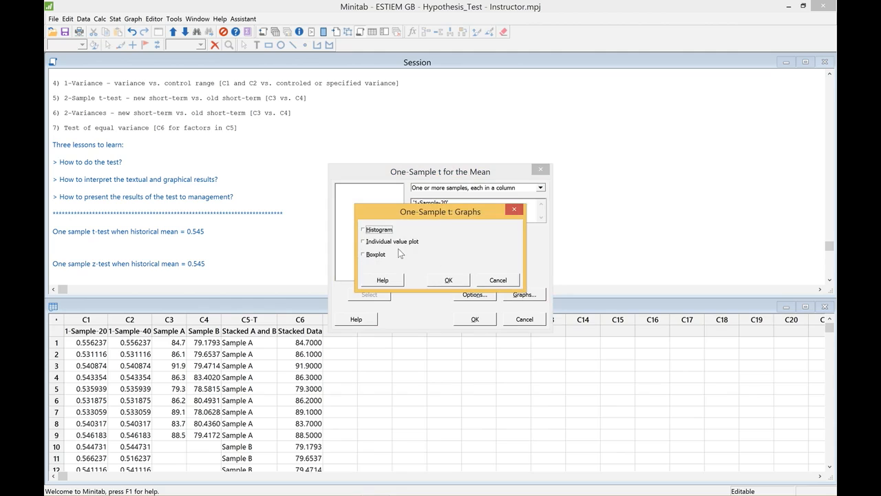
left_click(363, 242)
left_click(364, 255)
left_click(451, 279)
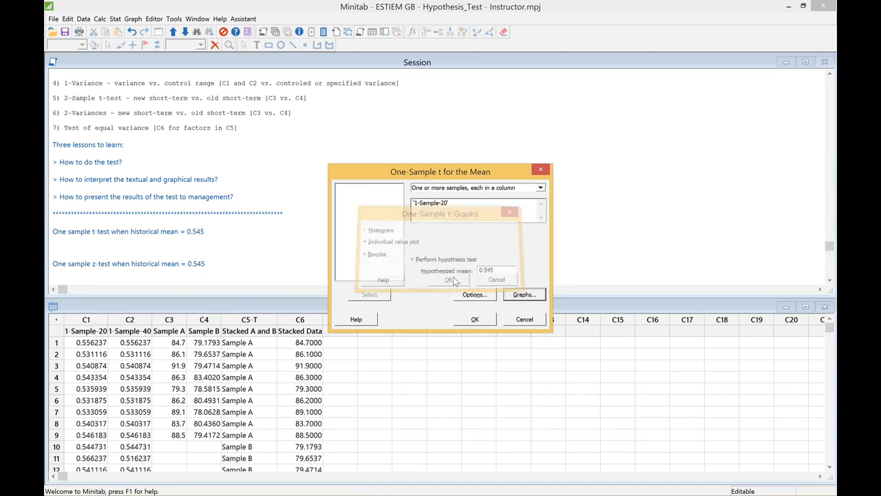
left_click(477, 319)
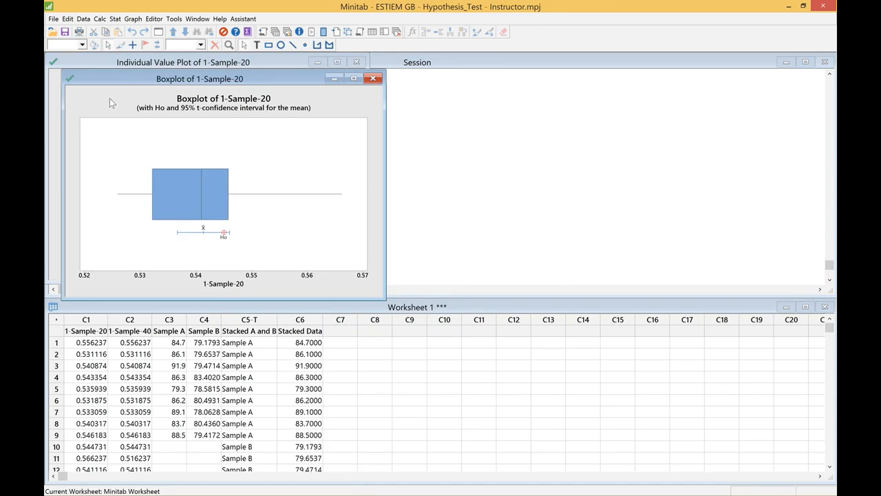
Step: Move the boxplot clear of the individual value plot, minimize the individual value plot and maximize the boxplot
left_click_drag(120, 81, 434, 77)
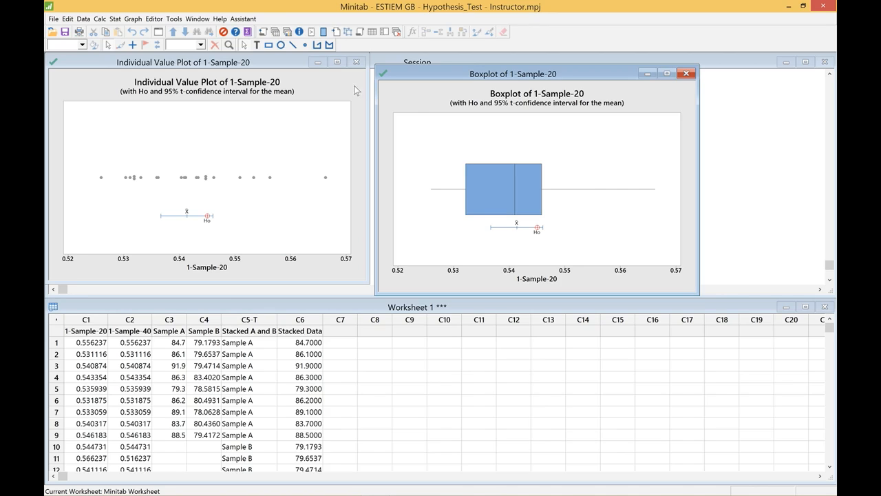
left_click(319, 63)
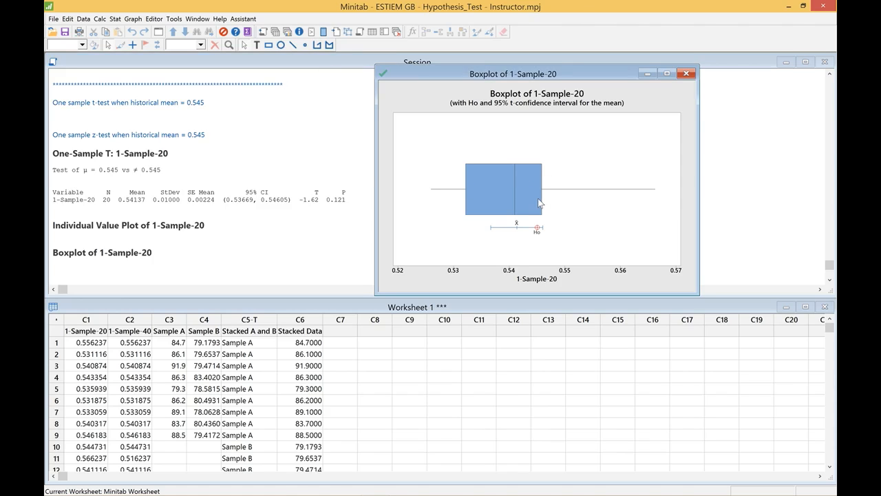
mouse_move(540, 201)
left_click(670, 73)
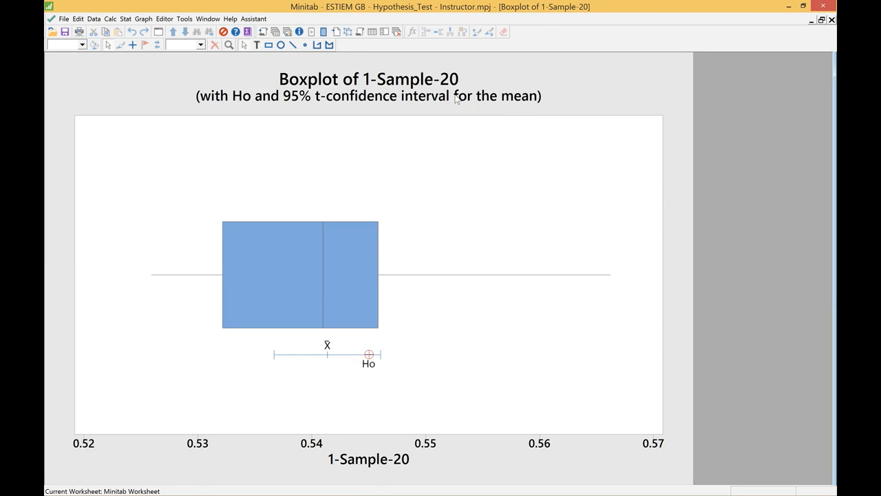
Step: Change the boxplot's axis label to "Analytical Factor"
left_click(360, 465)
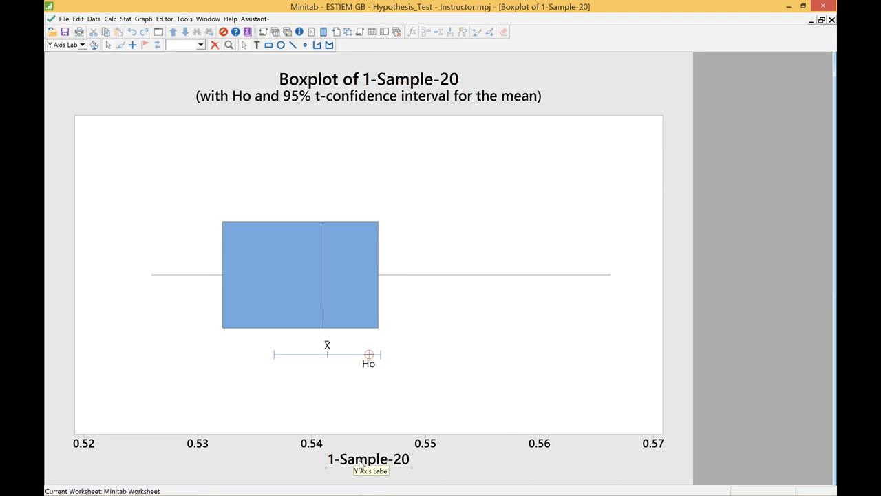
right_click(360, 465)
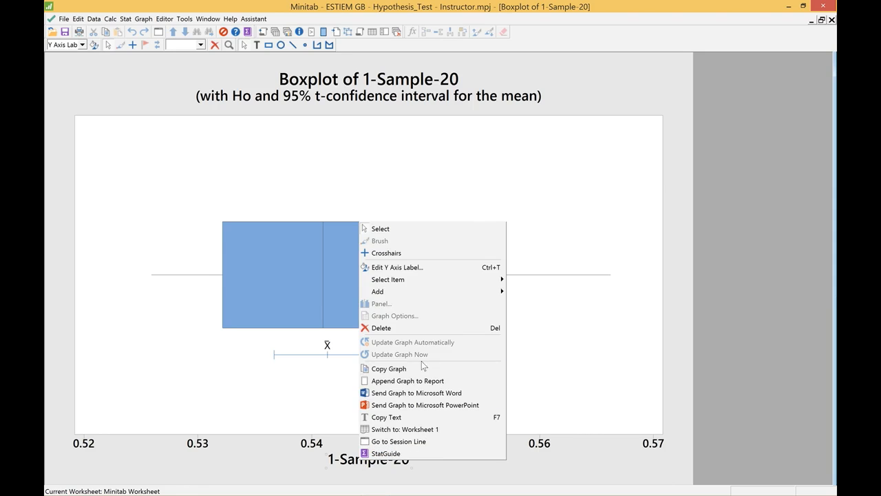
left_click(443, 268)
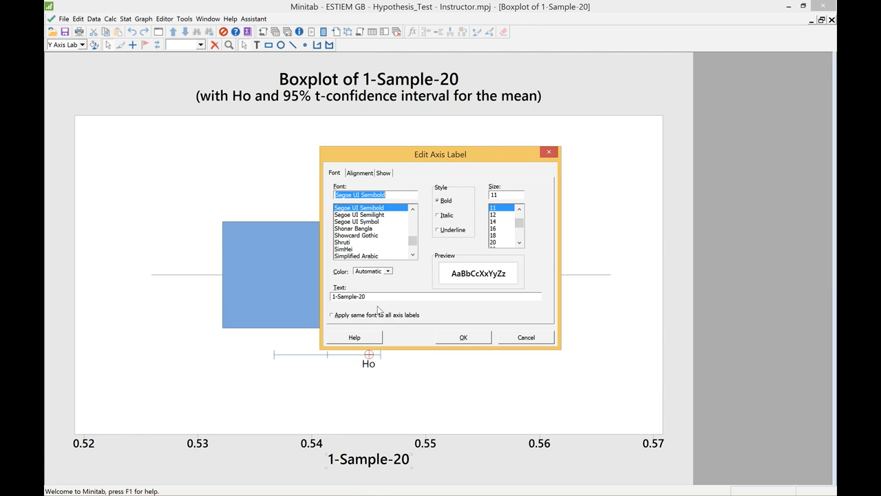
left_click(378, 299)
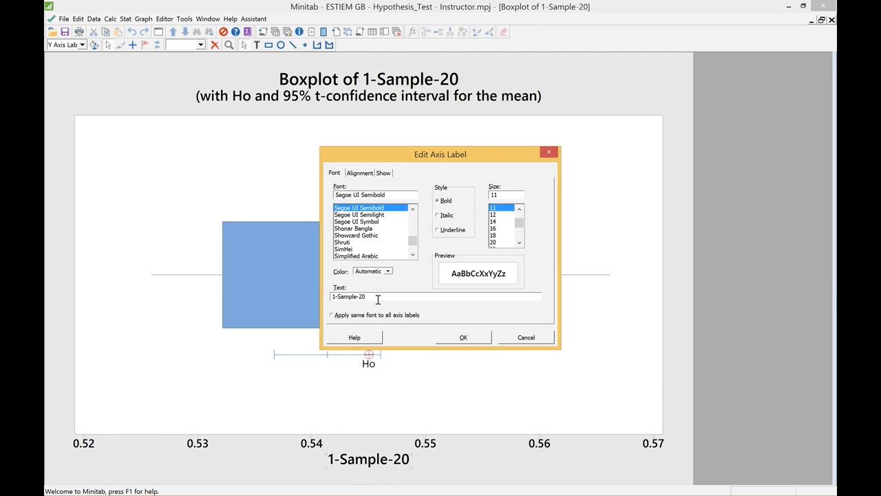
key("BackSpace")
key("BackSpace")
key("BackSpace")
key("BackSpace")
key("BackSpace")
key("BackSpace")
key("BackSpace")
key("BackSpace")
key("BackSpace")
key("BackSpace")
key("BackSpace")
type("Analytical <")
type("f")
key("BackSpace")
key("BackSpace")
type("Factor")
left_click(463, 338)
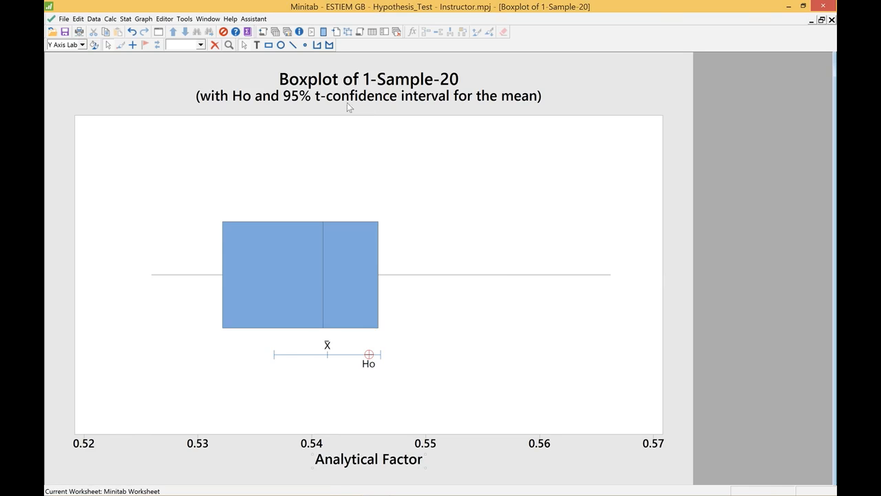
Step: Clear the boxplot's subtitle text about Ho and the 95% t-confidence interval
left_click(305, 102)
right_click(305, 102)
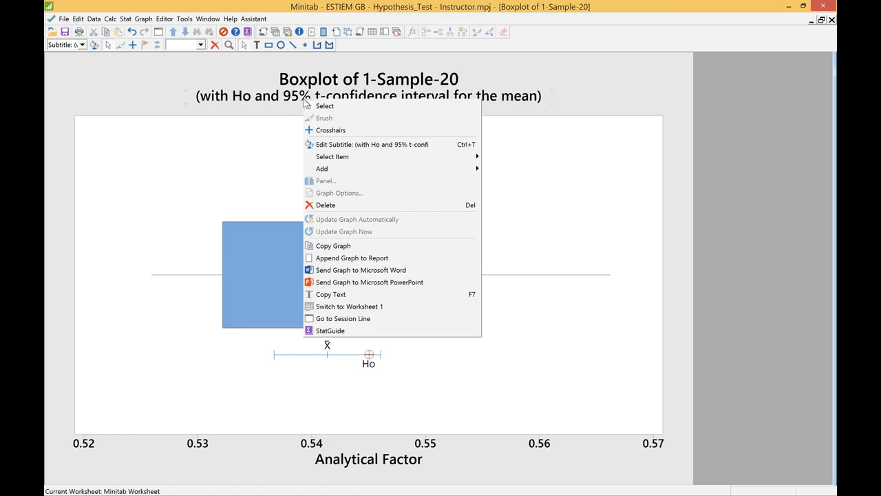
left_click(345, 144)
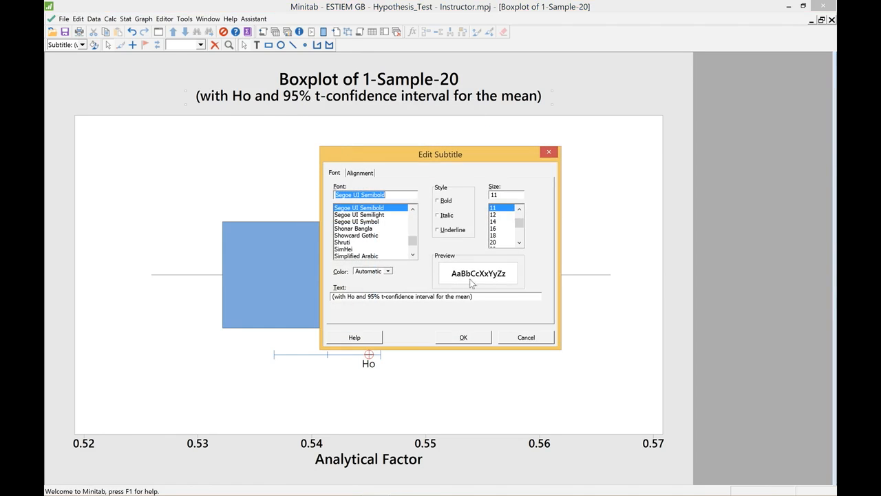
left_click(476, 296)
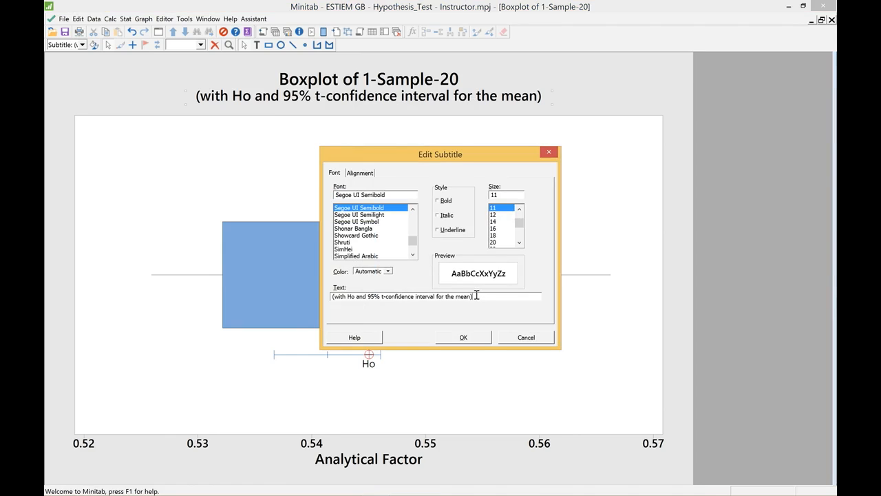
key("BackSpace")
key("BackSpace")
key("BackSpace")
key("BackSpace")
key("BackSpace")
key("BackSpace")
key("BackSpace")
key("BackSpace")
key("BackSpace")
key("BackSpace")
key("BackSpace")
key("BackSpace")
key("BackSpace")
key("BackSpace")
key("BackSpace")
key("BackSpace")
key("BackSpace")
key("BackSpace")
key("BackSpace")
key("BackSpace")
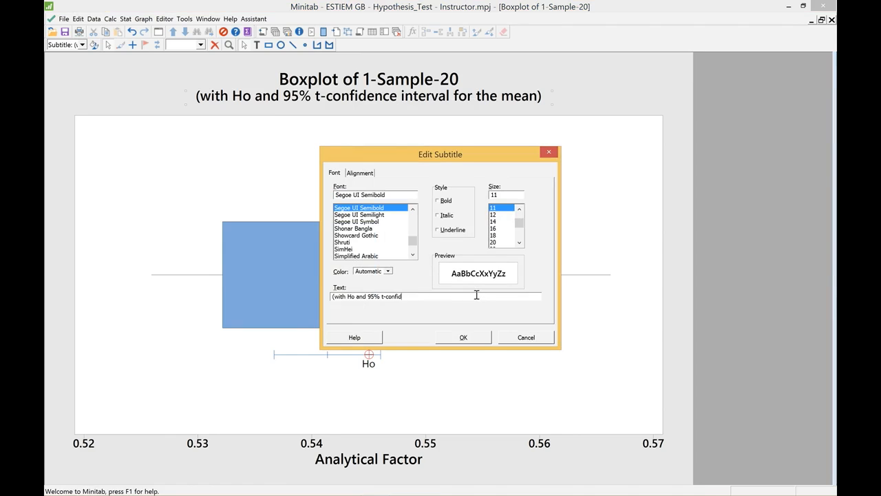
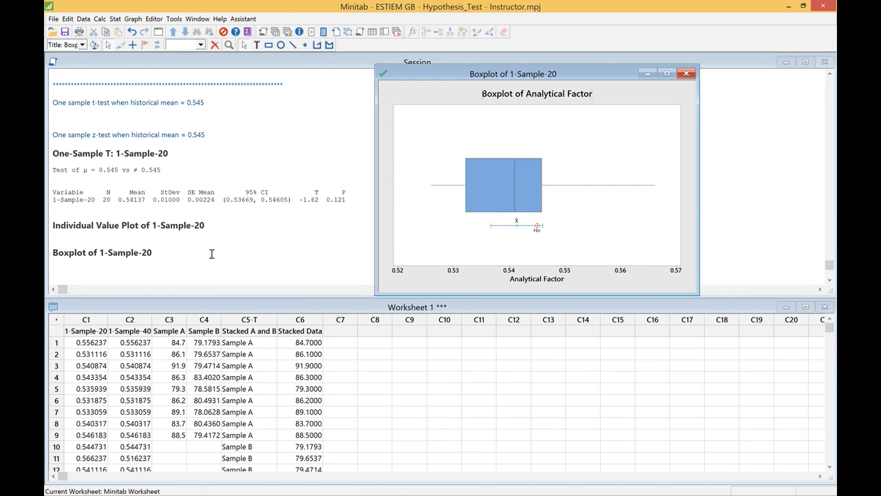
Step: Start a 1-Sample Z test from the end of the session output, using the 1-Sample-40 column
left_click(197, 270)
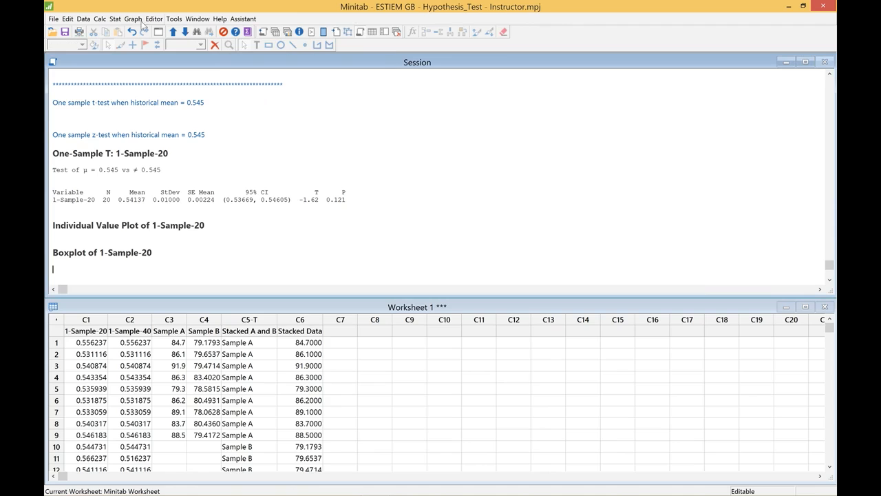
left_click(114, 19)
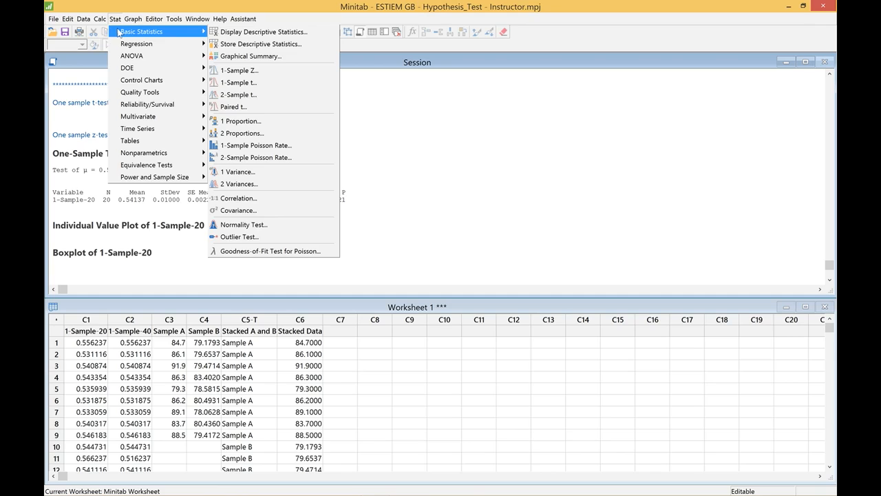
mouse_move(186, 43)
left_click(247, 70)
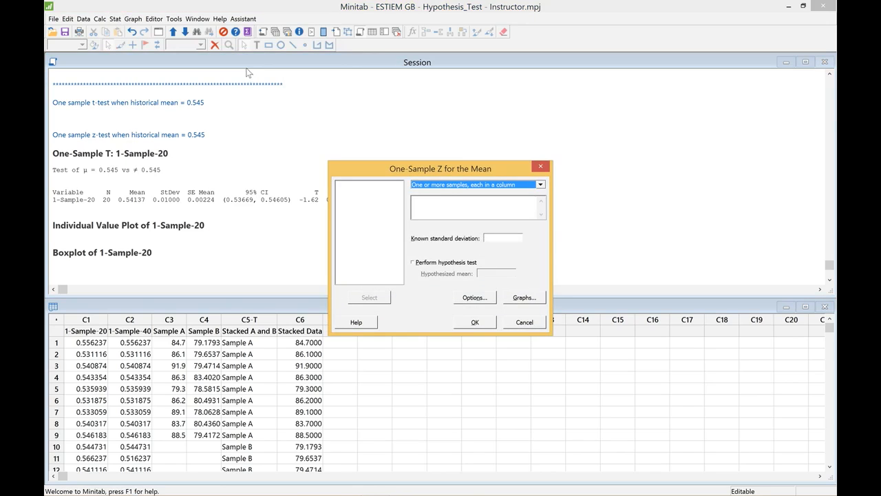
left_click(432, 199)
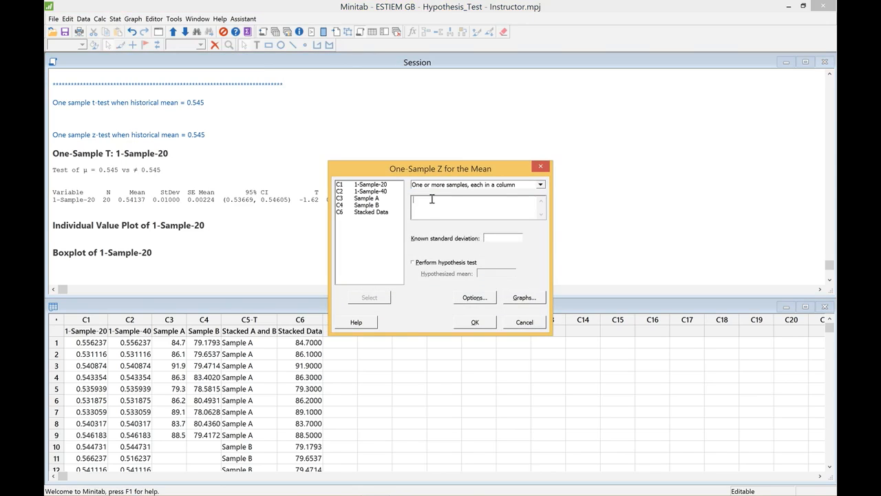
double_click(372, 191)
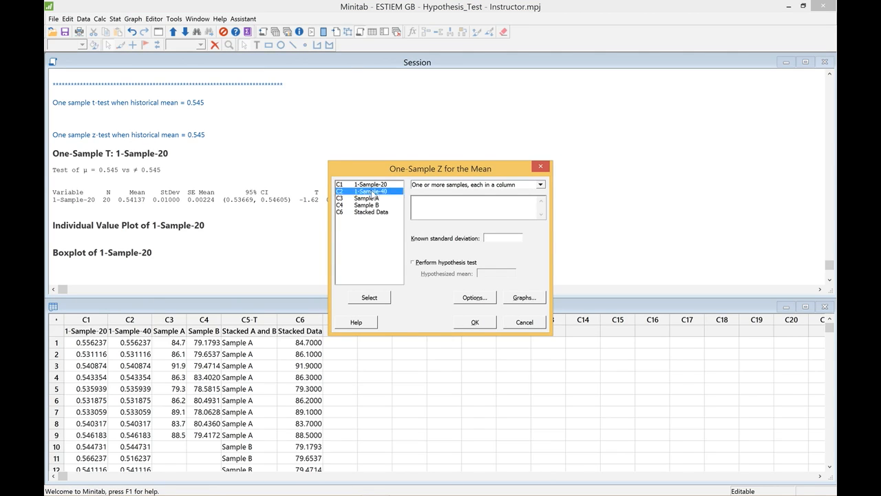
Step: Set the z-test's known standard deviation to 0.01 and enable the hypothesis test with a hypothesized mean of 0.545
left_click(494, 238)
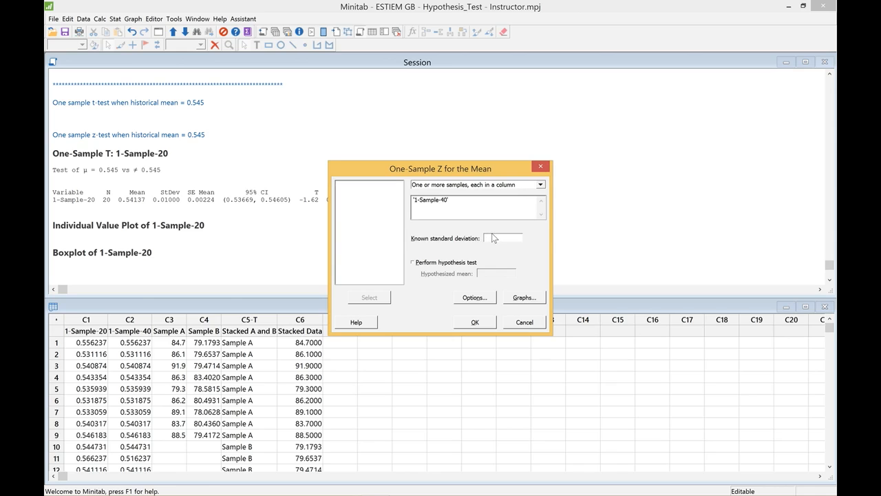
type("0.01")
left_click(415, 263)
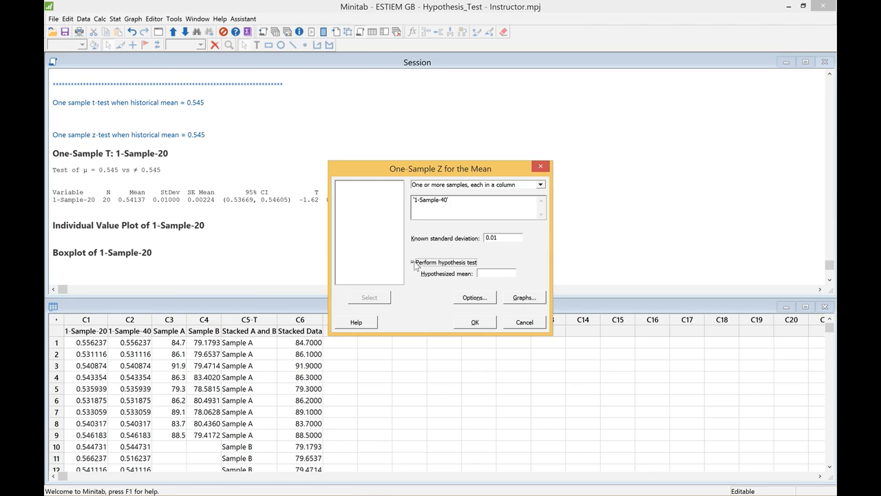
left_click(482, 271)
type("0.545")
Step: Run the z-test with a 95.0 confidence level and a two-sided alternative, including an individual value plot and a boxplot
left_click(482, 298)
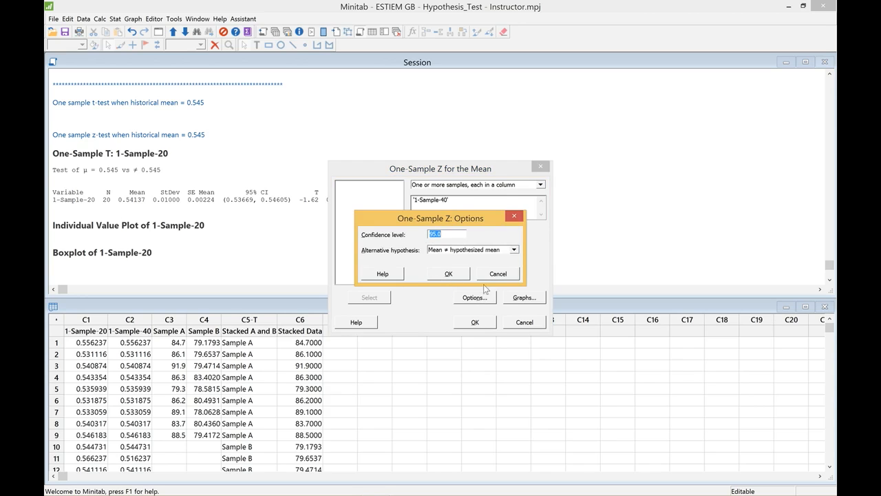
left_click(464, 277)
left_click(520, 299)
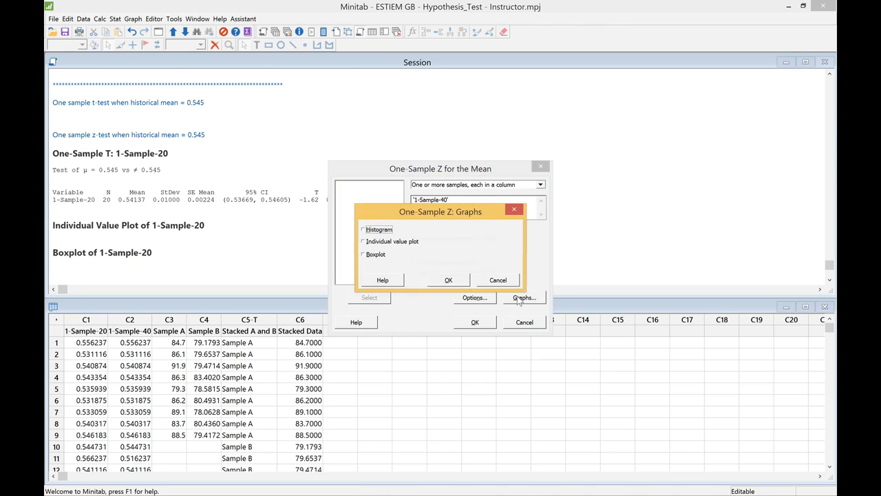
left_click(377, 242)
left_click(374, 255)
left_click(447, 280)
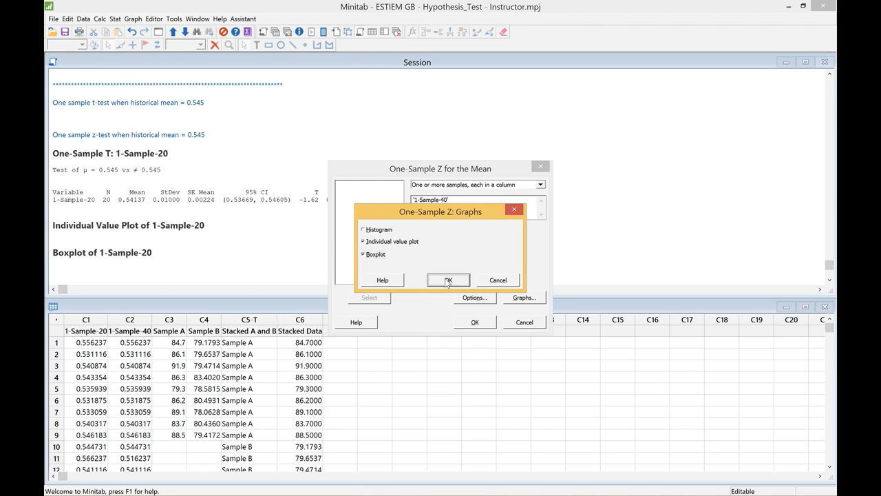
left_click(473, 325)
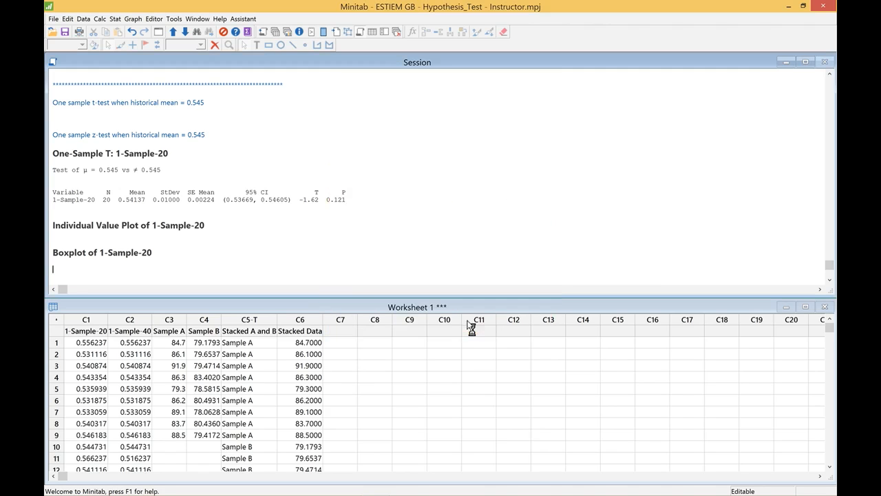
Step: Place the two 1-Sample-40 graphs side by side, examine each one enlarged, and read the z-test results in the session output
left_click_drag(202, 112, 518, 93)
left_click(370, 95)
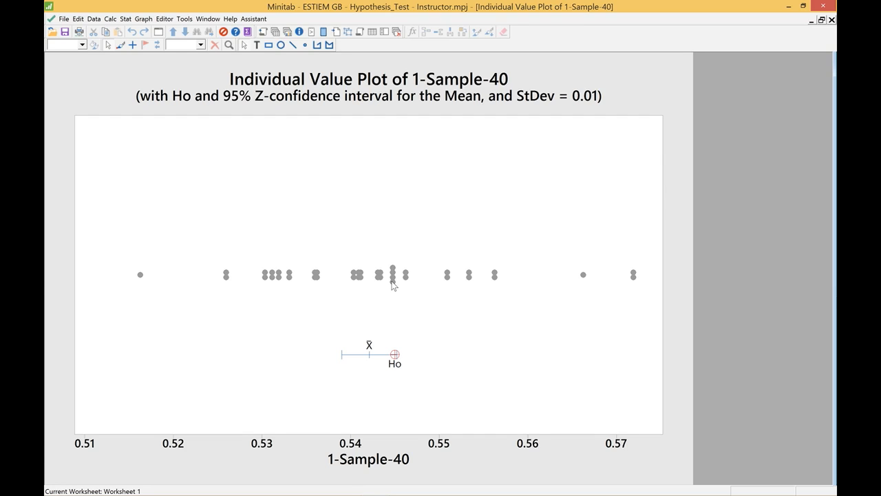
mouse_move(394, 285)
left_click(821, 20)
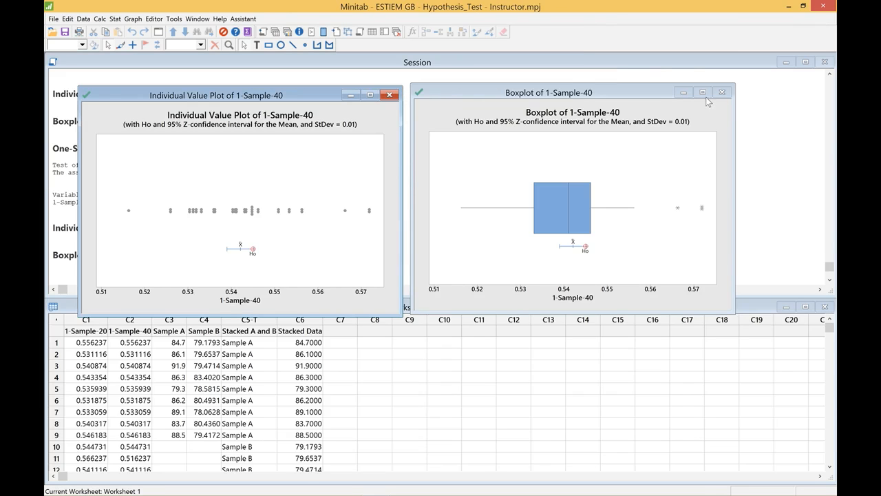
left_click(704, 95)
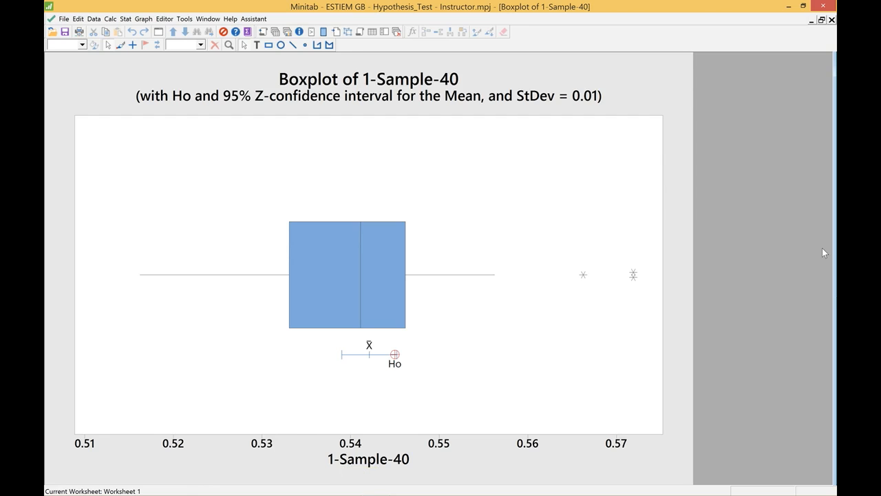
left_click(822, 21)
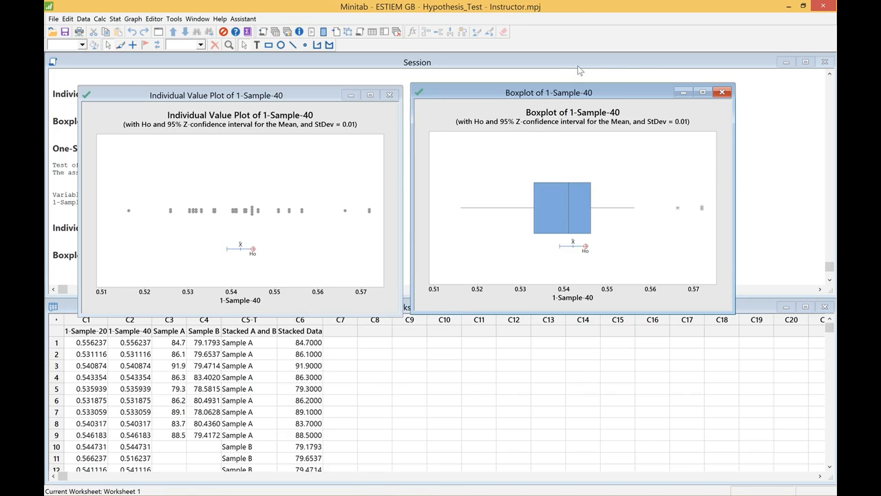
left_click(618, 75)
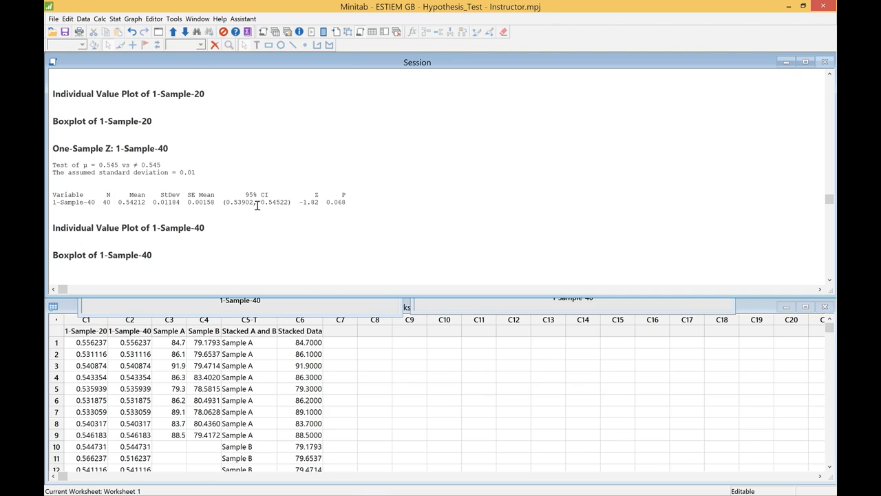
left_click(348, 204)
Step: Consult the list of testable hypotheses and start a 2 Variances test with each sample in its own column, using Sample A and Sample B
left_click_drag(830, 248, 830, 103)
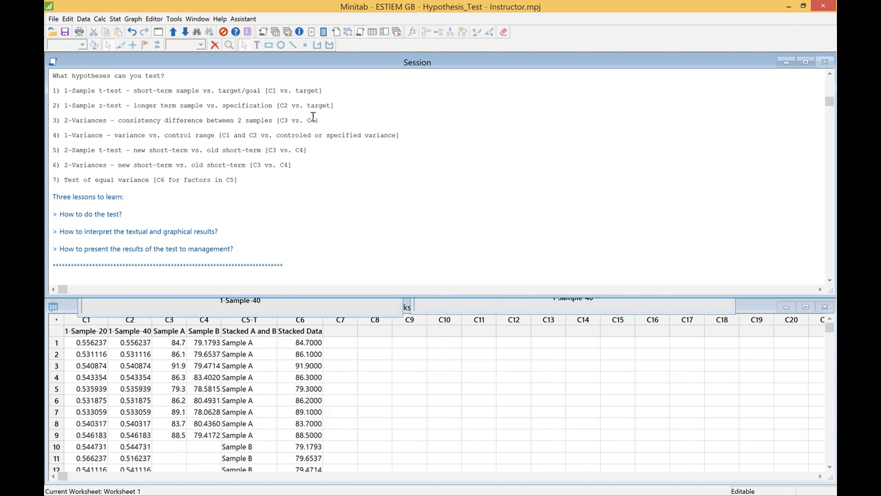
left_click(321, 122)
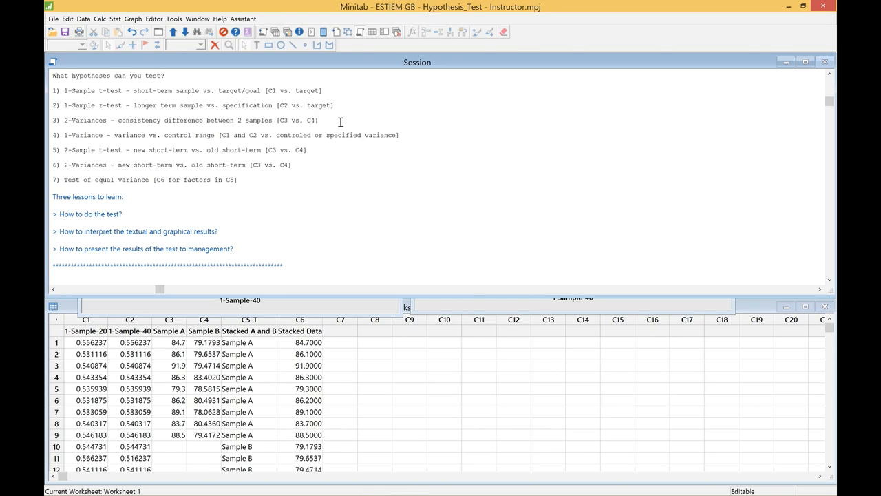
left_click(116, 20)
mouse_move(121, 31)
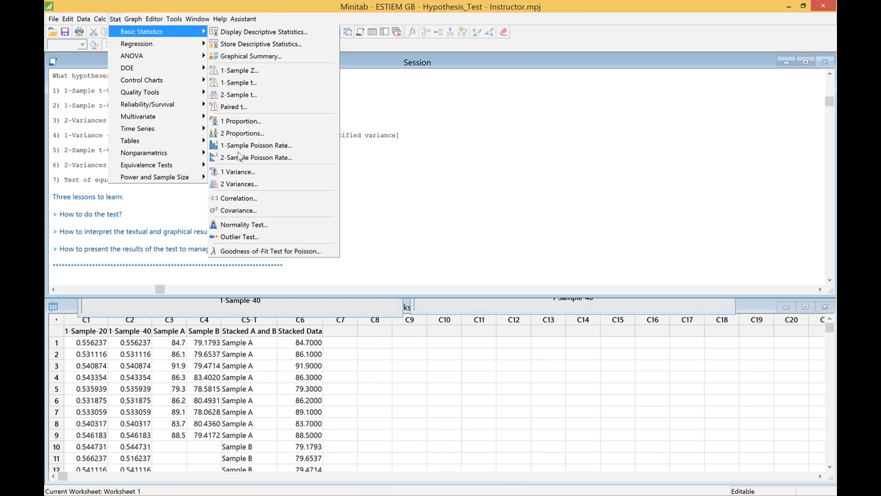
left_click(242, 185)
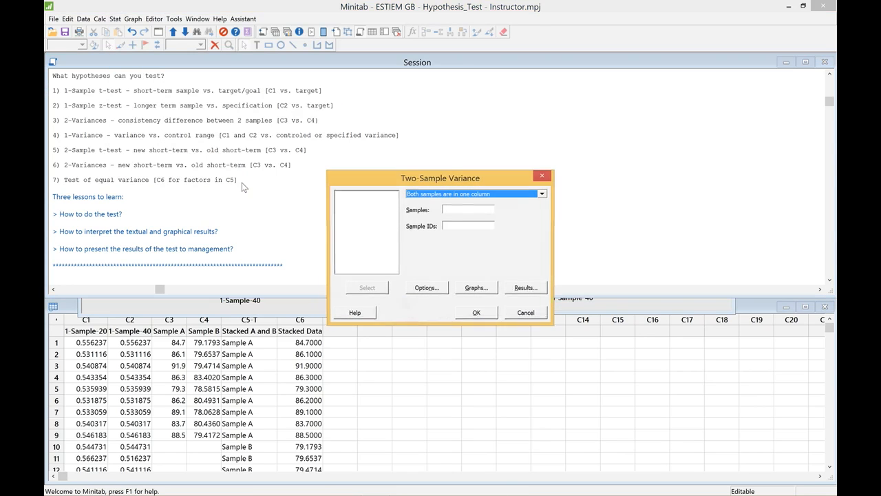
left_click(542, 196)
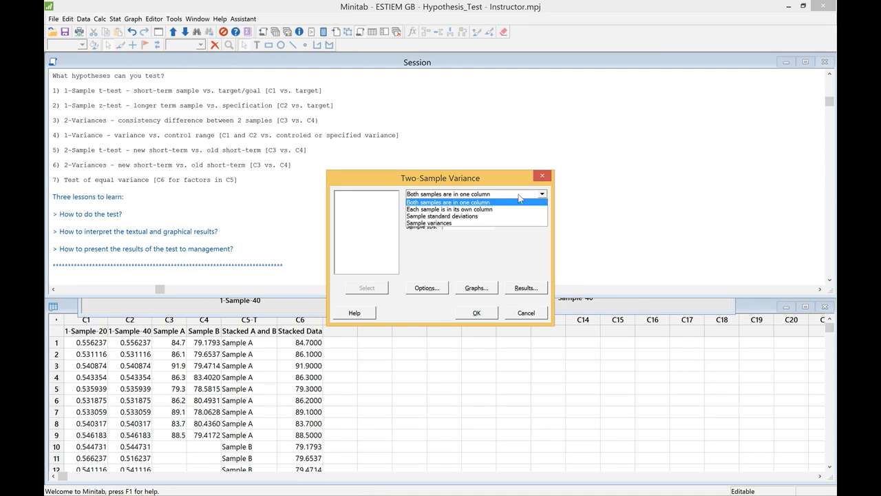
left_click(501, 208)
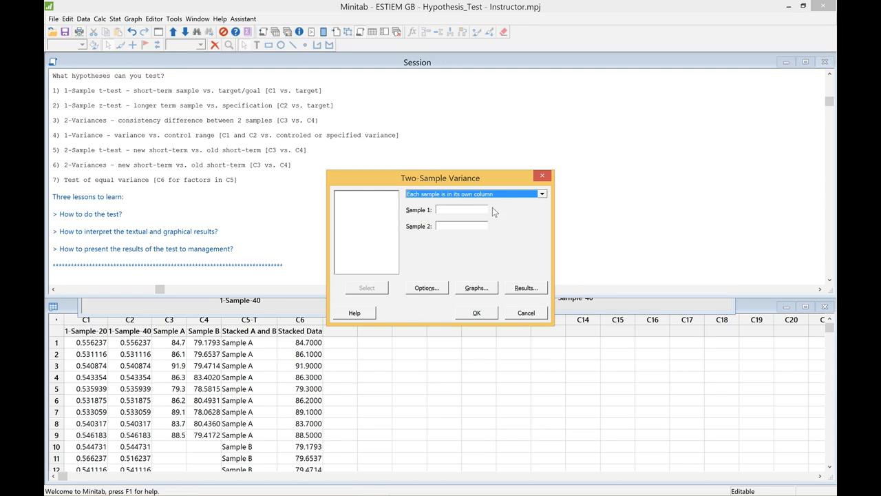
left_click(466, 210)
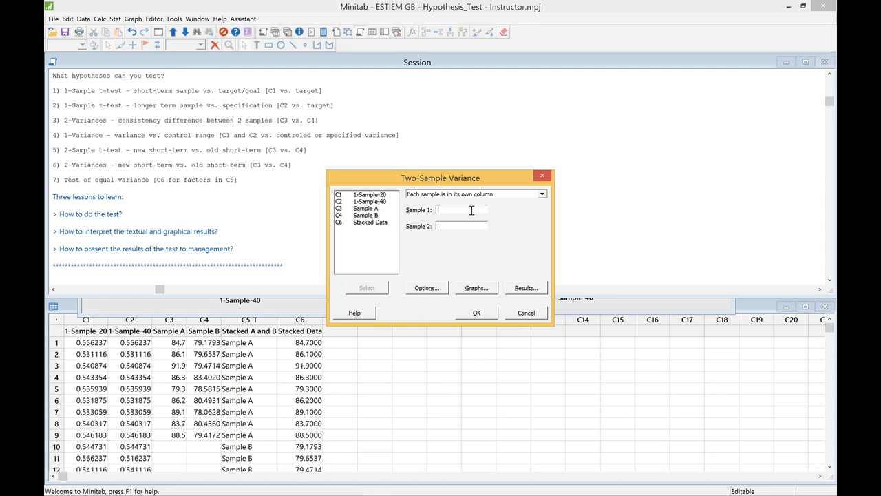
double_click(370, 208)
double_click(370, 217)
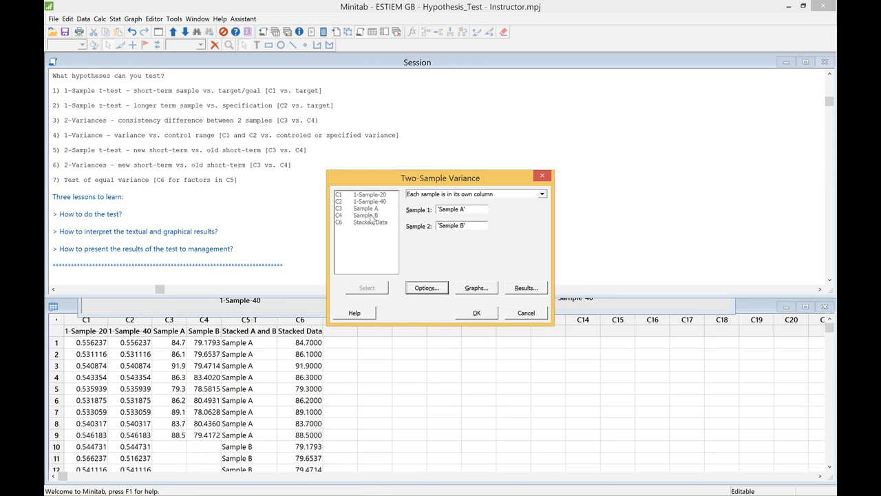
Step: Keep the variance test on the ratio of standard deviations, with a 95.0 confidence level and a hypothesized ratio of 1
left_click(427, 289)
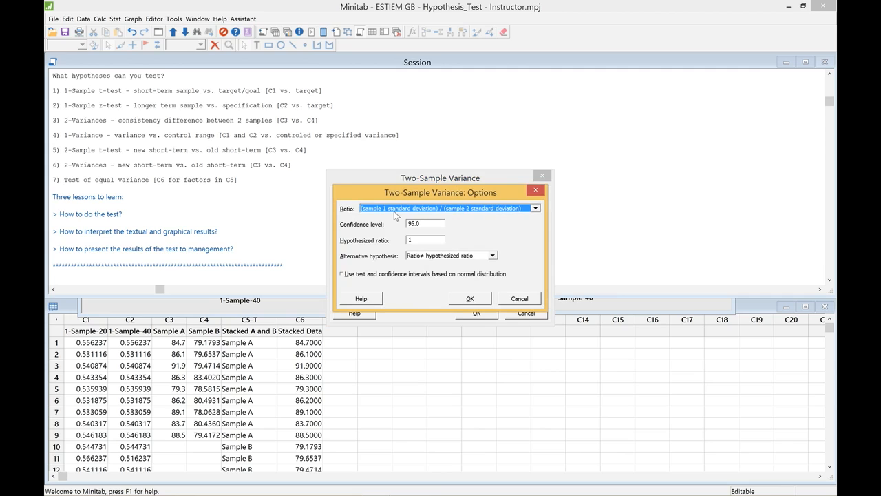
left_click(535, 208)
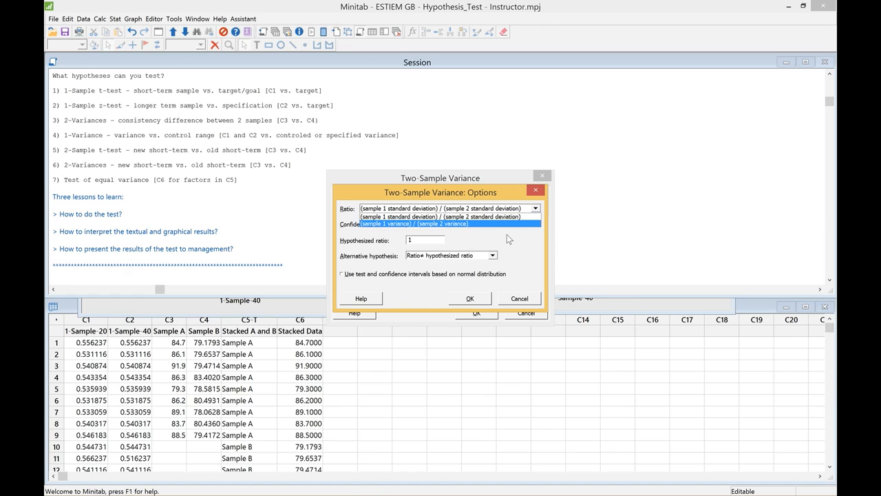
left_click(535, 215)
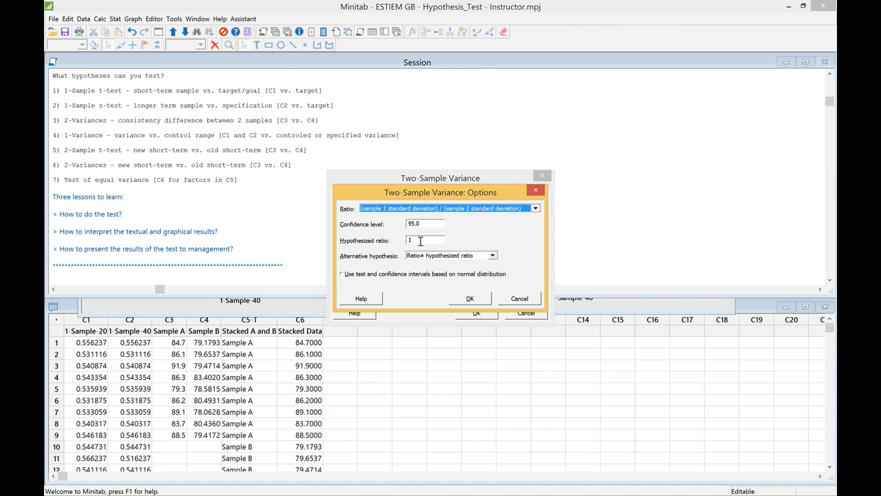
left_click(472, 297)
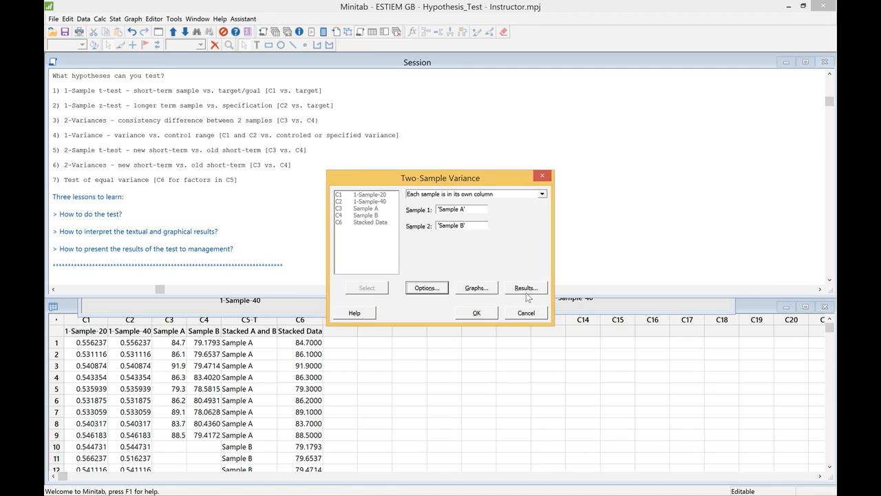
Step: Run the two-variances test with a summary plot and an individual value plot, and place the two graphs side by side
left_click(477, 289)
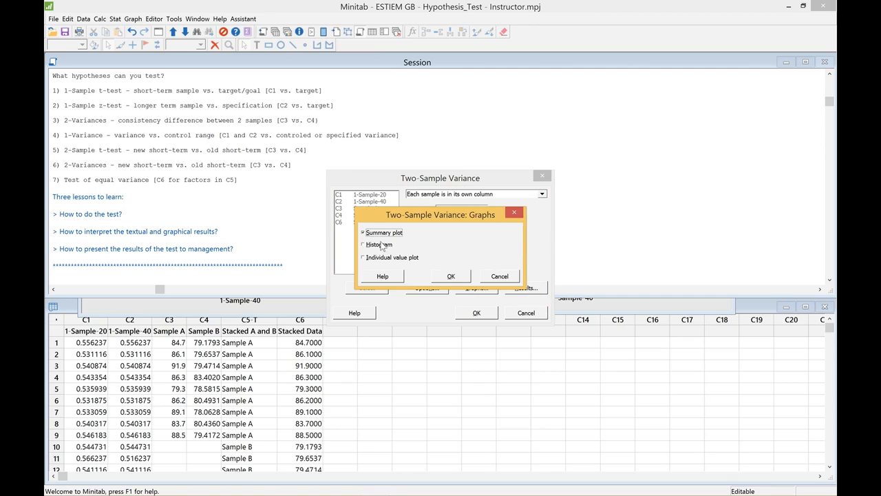
left_click(363, 258)
left_click(452, 276)
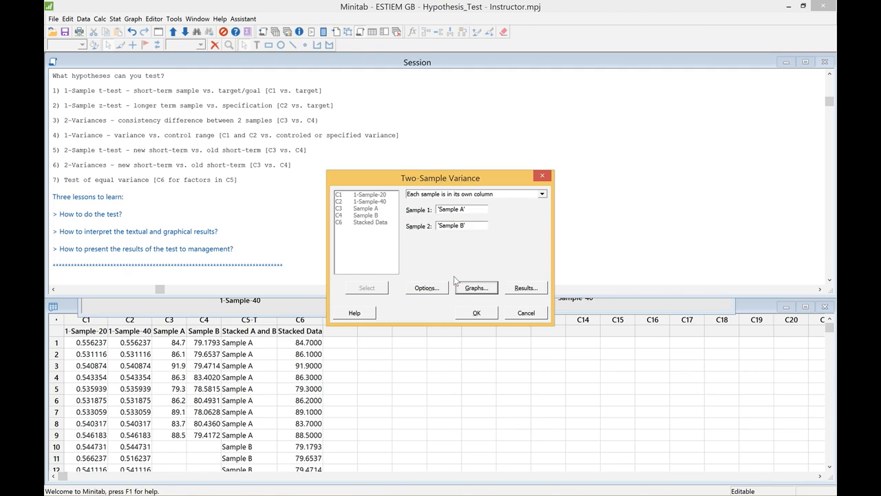
left_click(525, 288)
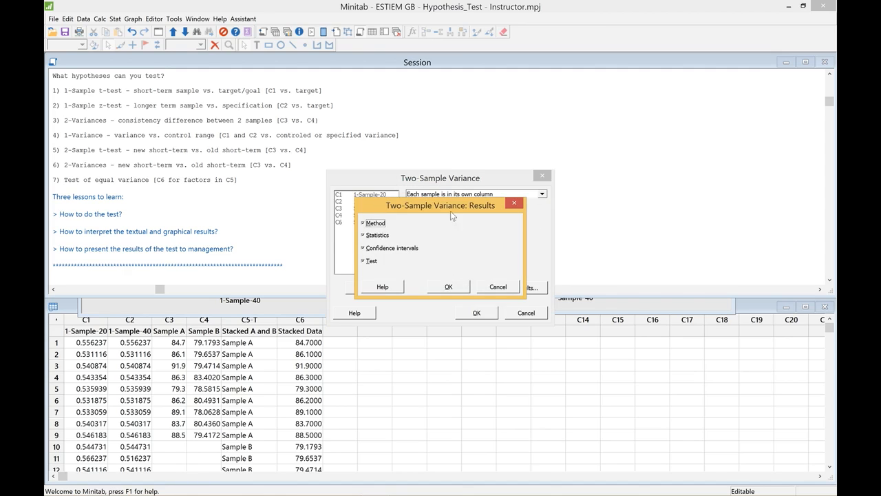
left_click(448, 286)
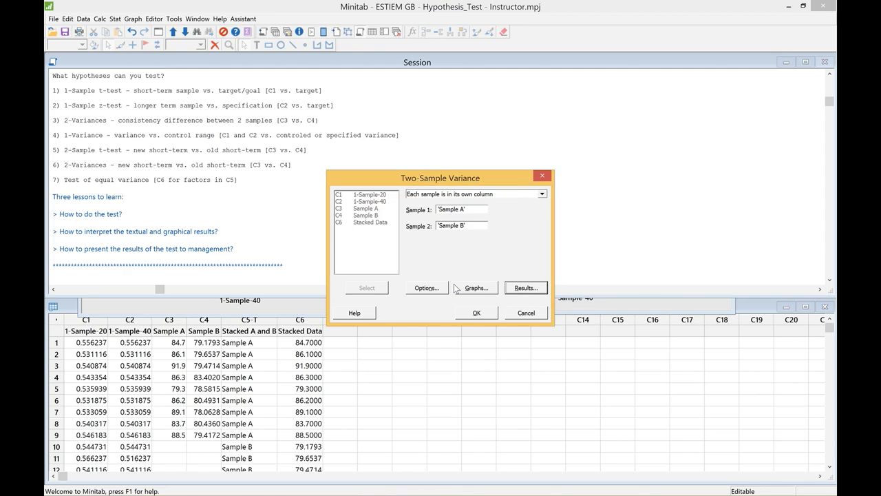
left_click(476, 313)
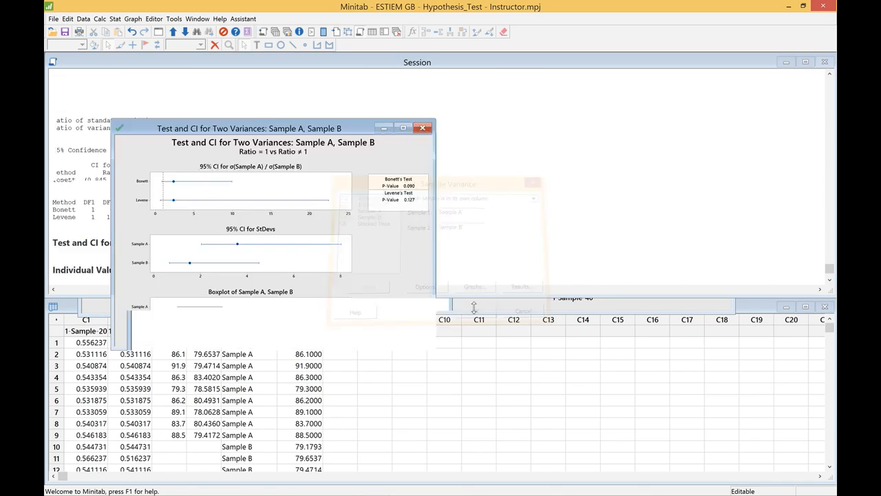
left_click_drag(221, 149, 526, 135)
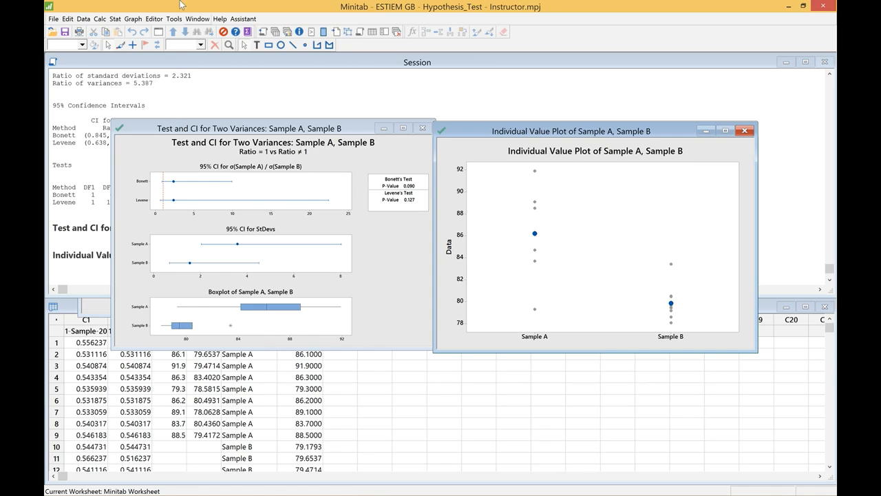
Step: Start a multiple-variable probability plot with Sample A and Sample B as the graph variables
left_click(133, 19)
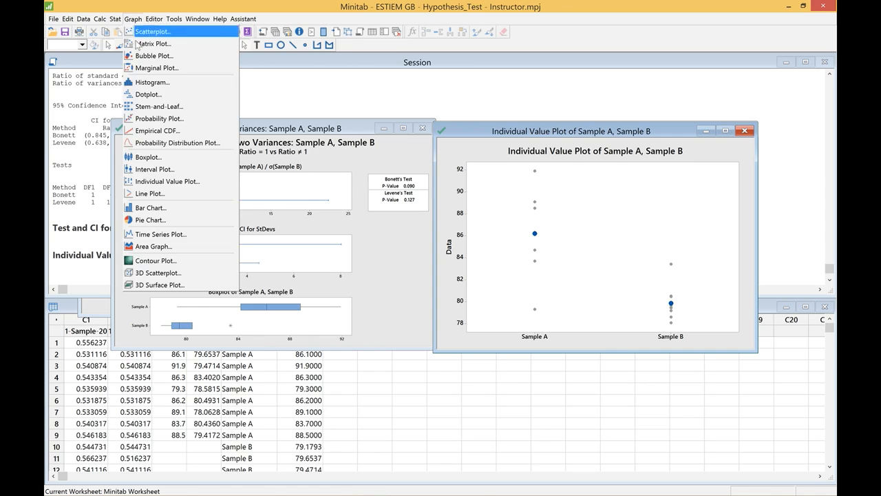
left_click(146, 123)
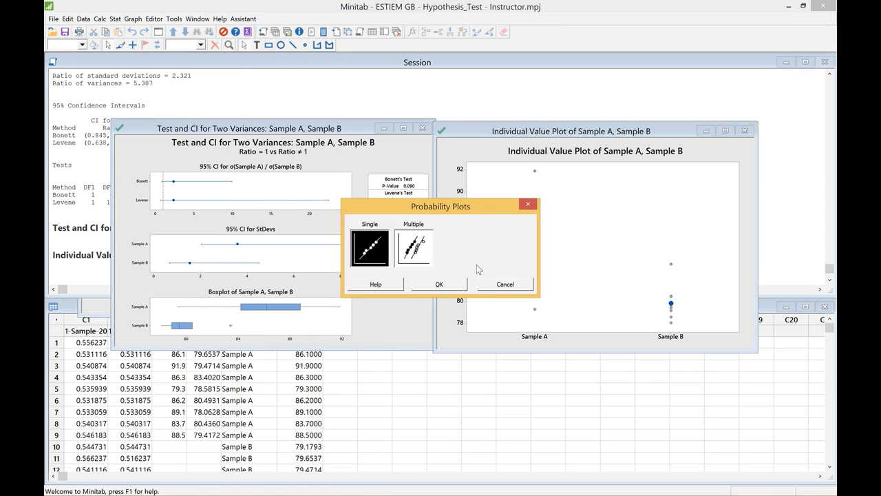
left_click(422, 248)
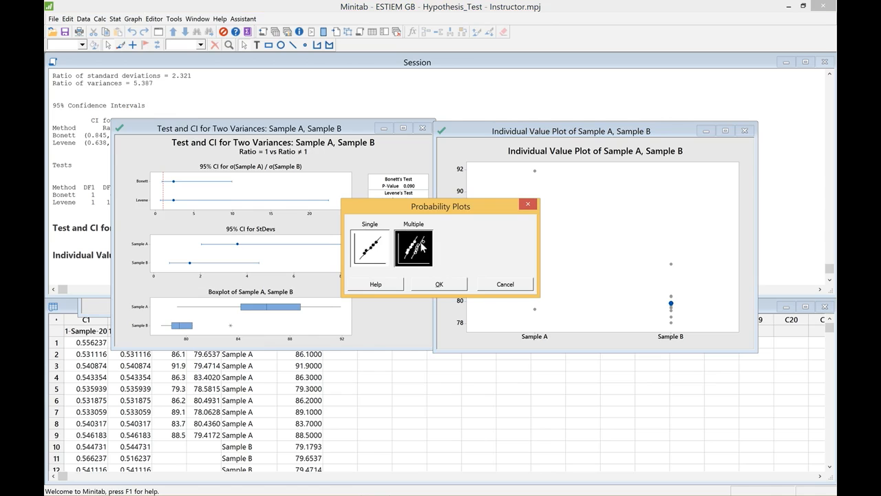
left_click(436, 284)
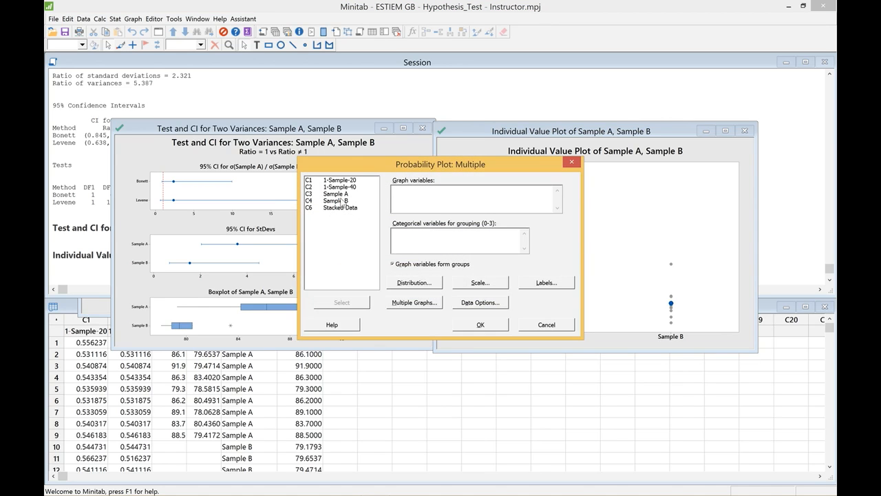
double_click(335, 194)
left_click(340, 202)
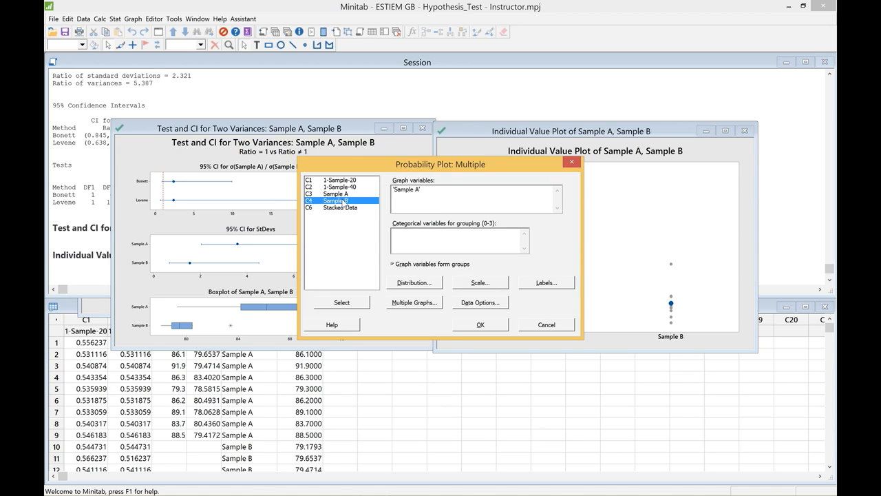
double_click(343, 201)
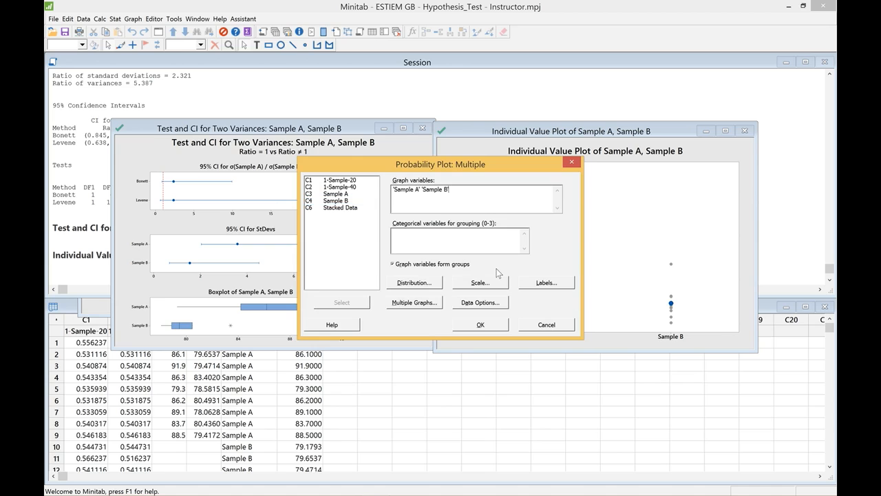
Step: Generate the probability plot with both samples overlaid on the same graph, examine it enlarged, and restore its window size
left_click(418, 303)
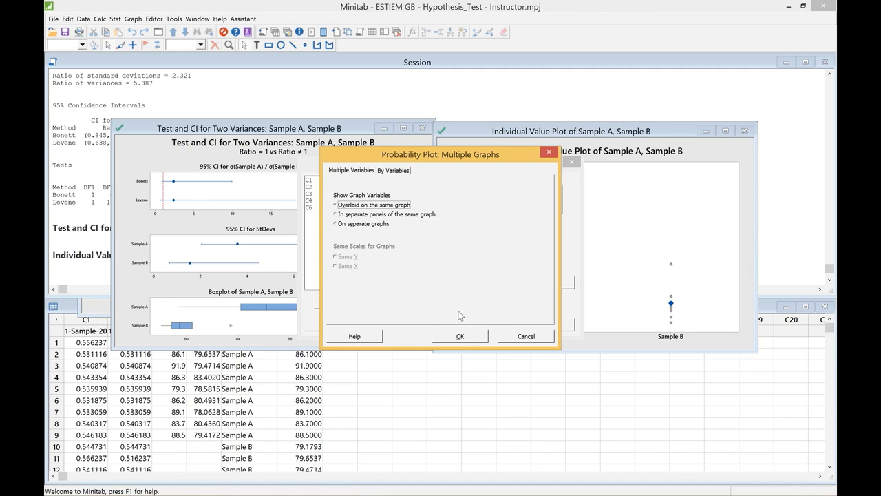
left_click(461, 337)
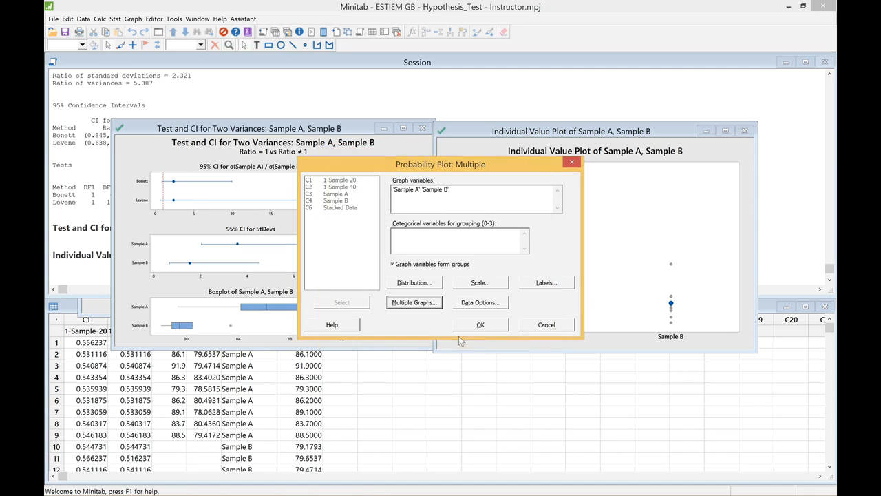
left_click(481, 324)
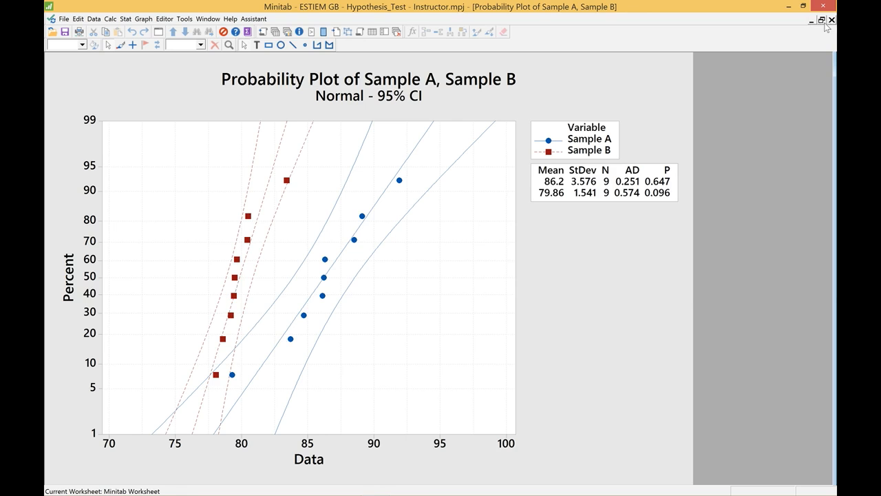
left_click(821, 20)
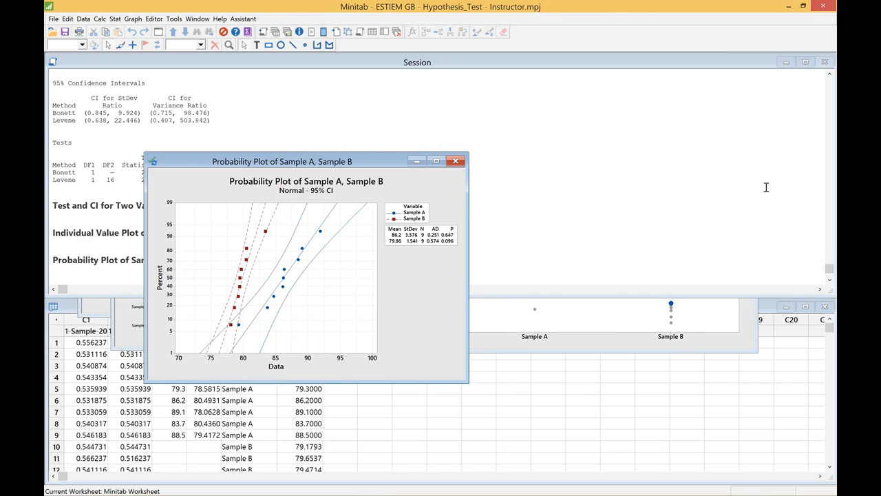
Step: Move the two-variances summary graph clear of the session results and bring the 1-Sample-40 individual value plot forward
left_click(771, 218)
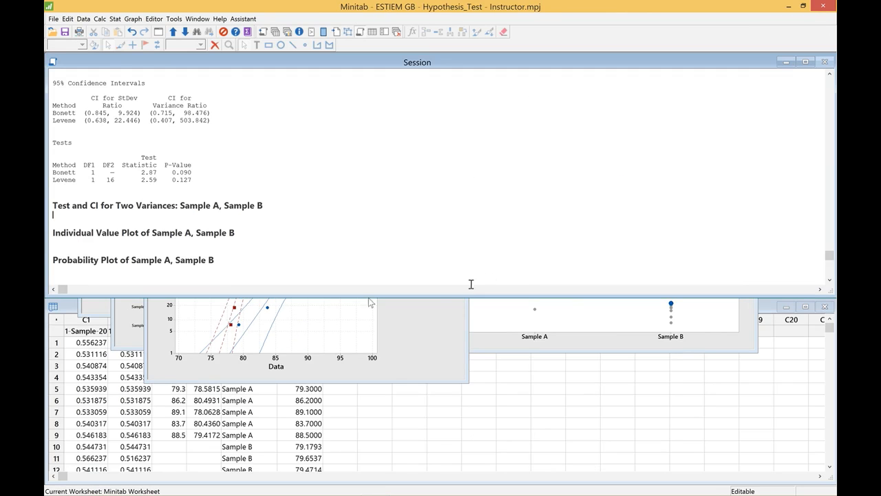
left_click(139, 321)
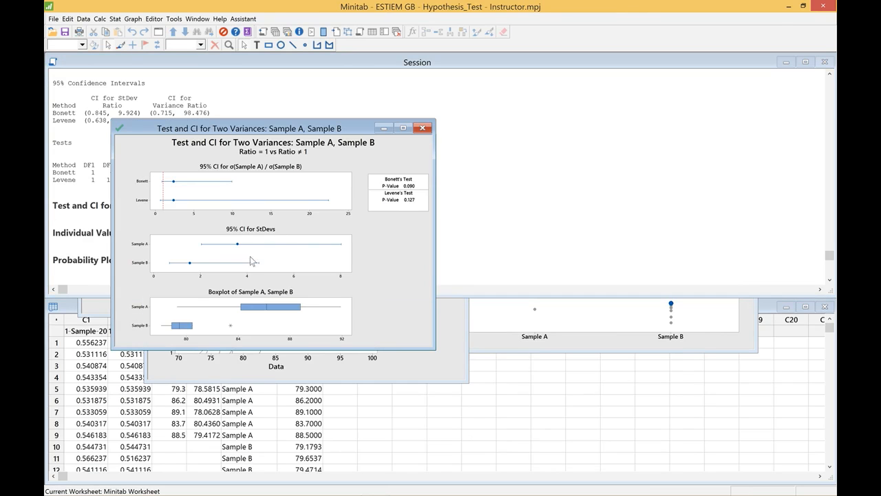
left_click_drag(381, 131, 645, 120)
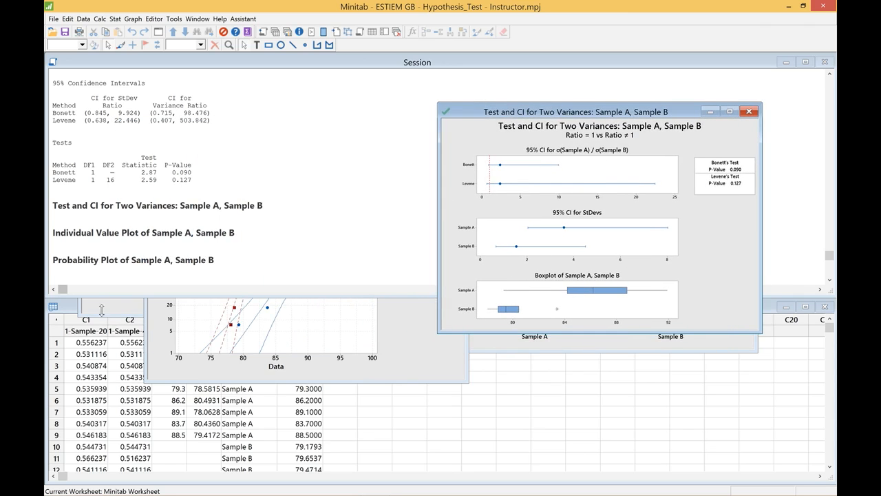
left_click(110, 312)
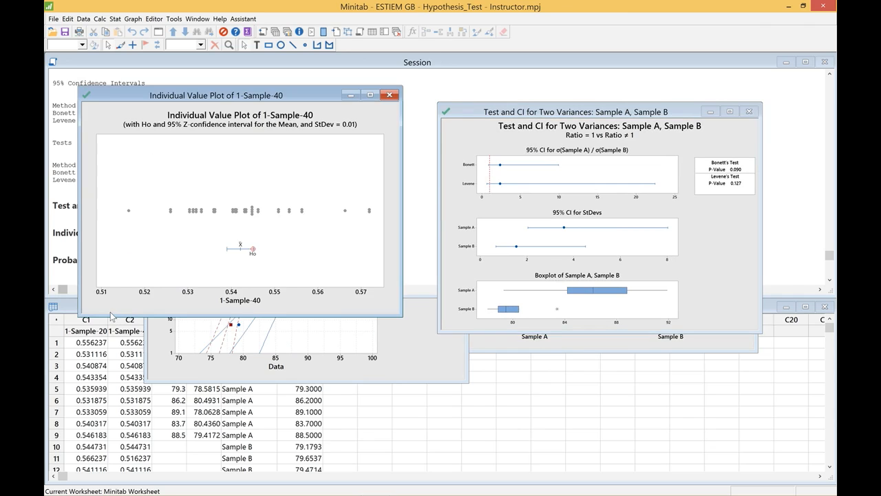
Step: Read the two-variances confidence intervals and test results in the session output, and return to the list of testable hypotheses
left_click(63, 237)
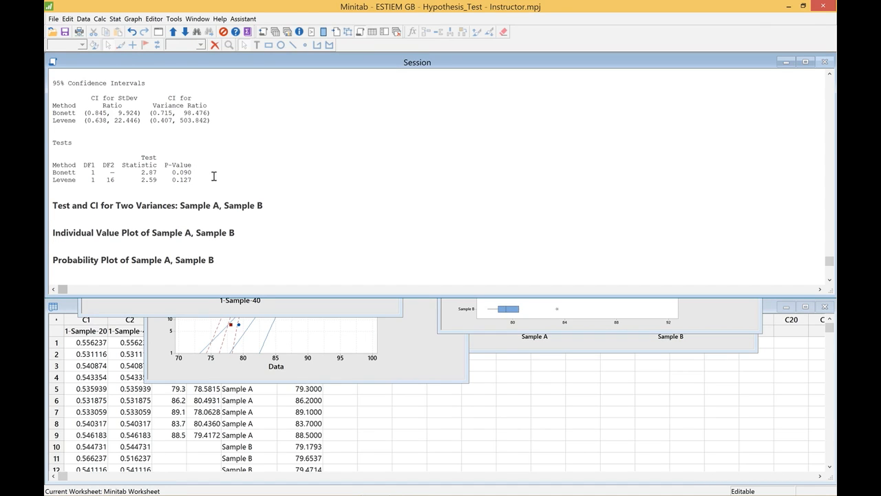
left_click(829, 74)
left_click_drag(829, 74, 829, 74)
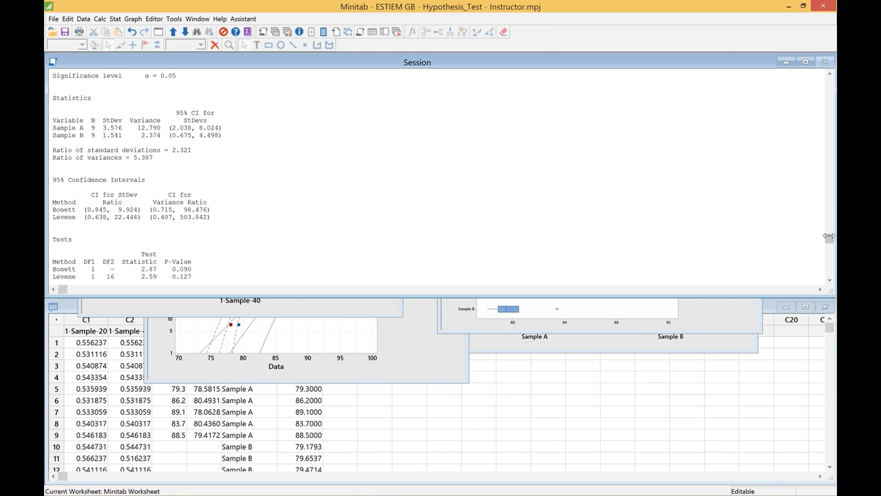
left_click_drag(829, 217, 828, 80)
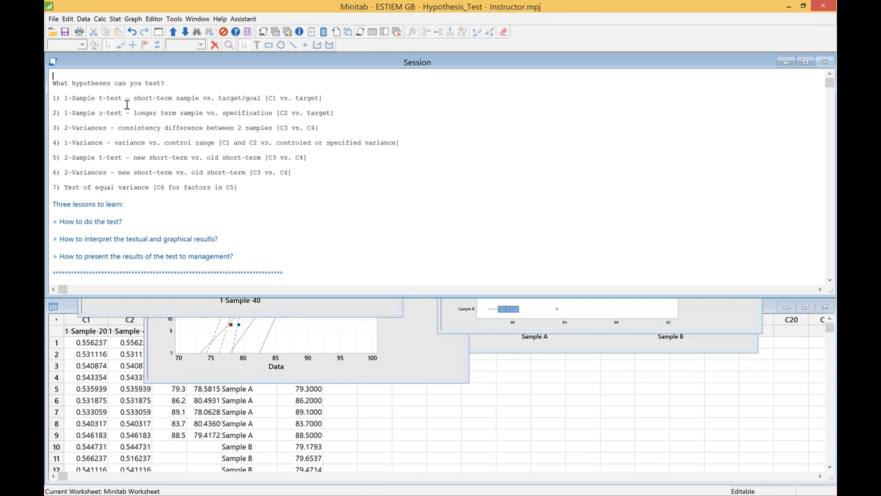
Step: Start a 1 Variance test on samples in columns, using Sample A
left_click(115, 19)
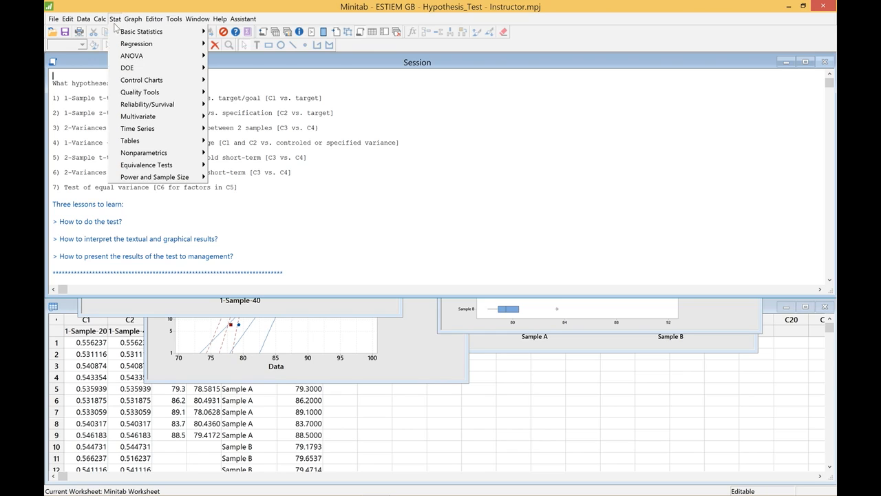
mouse_move(121, 80)
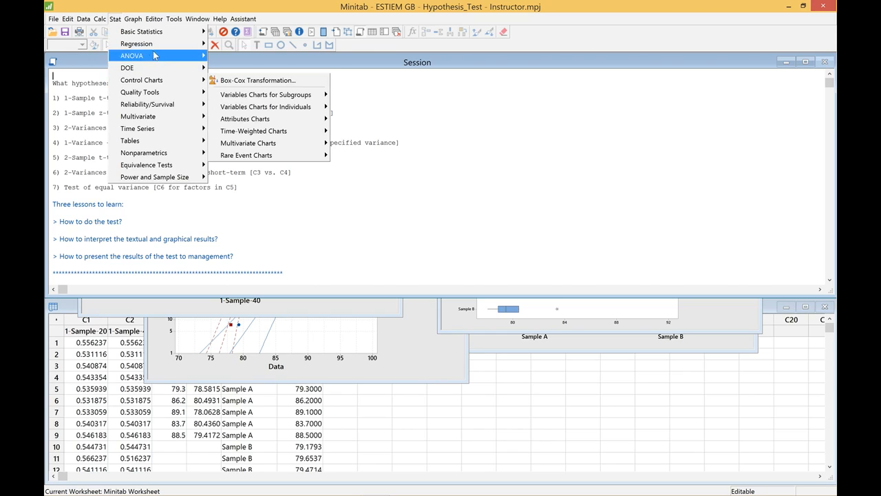
mouse_move(178, 39)
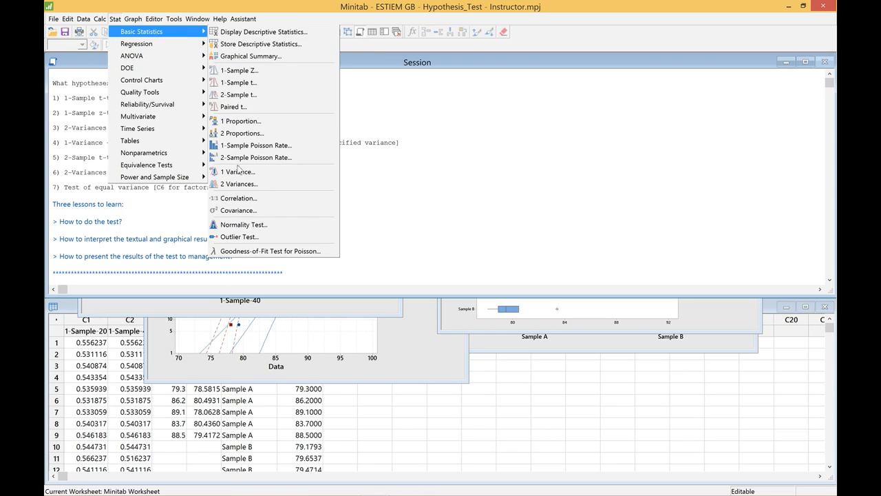
left_click(240, 173)
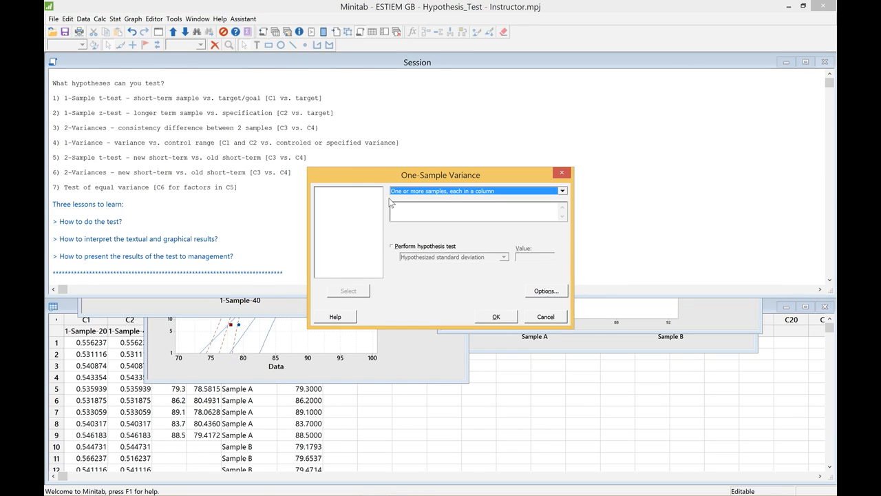
left_click(447, 208)
left_click(355, 206)
double_click(355, 205)
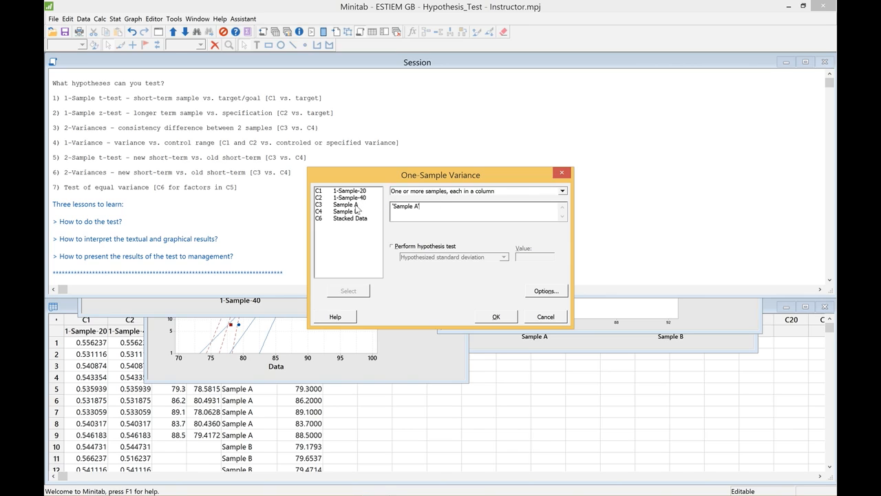
Step: Run the one-sample variance test with a hypothesized standard deviation of 0.01, a 95.0 confidence level and a not-equal alternative hypothesis
left_click(395, 246)
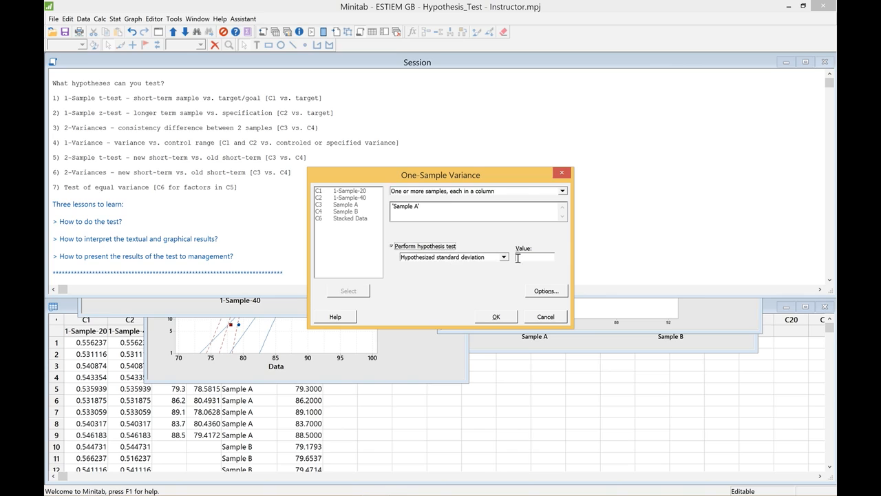
left_click(518, 258)
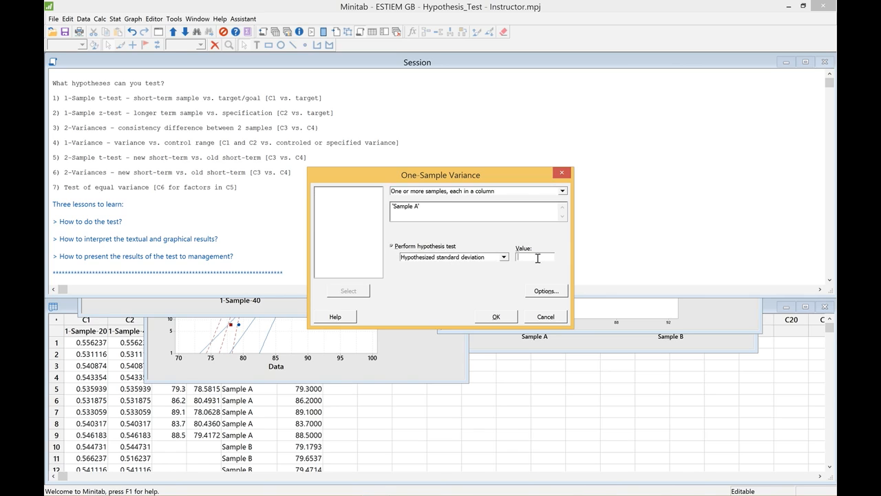
type("0.01")
left_click(538, 292)
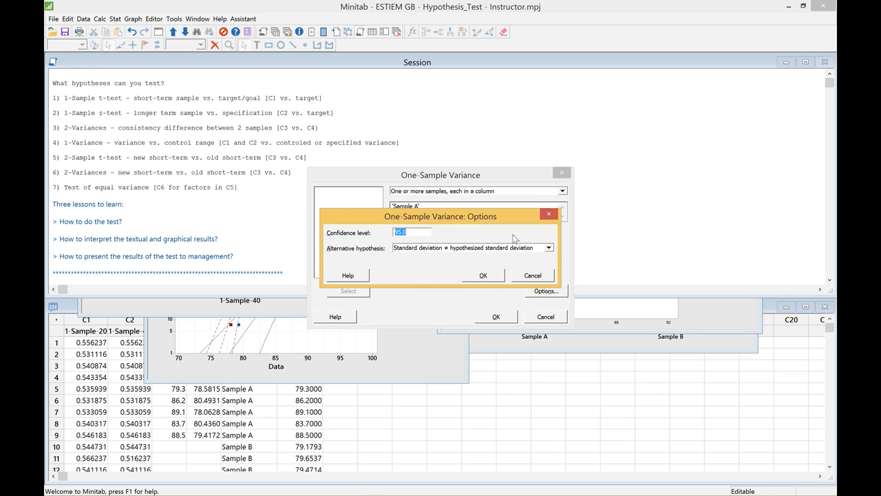
left_click(485, 278)
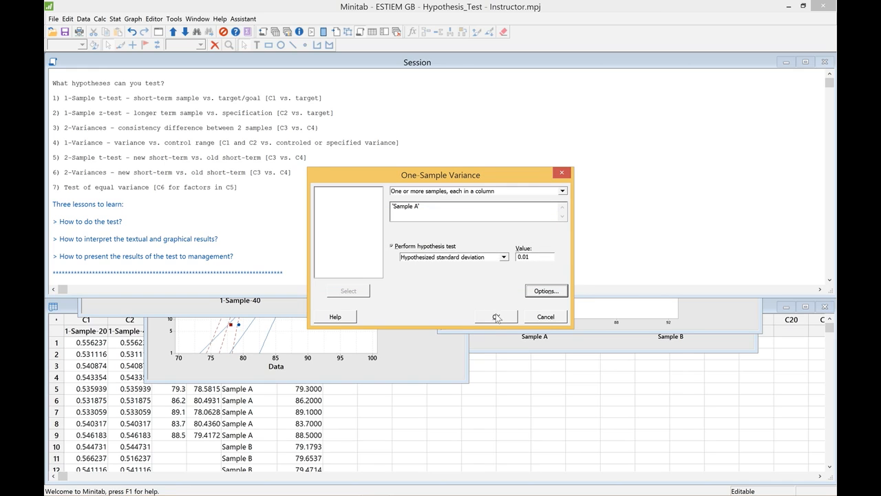
left_click(497, 317)
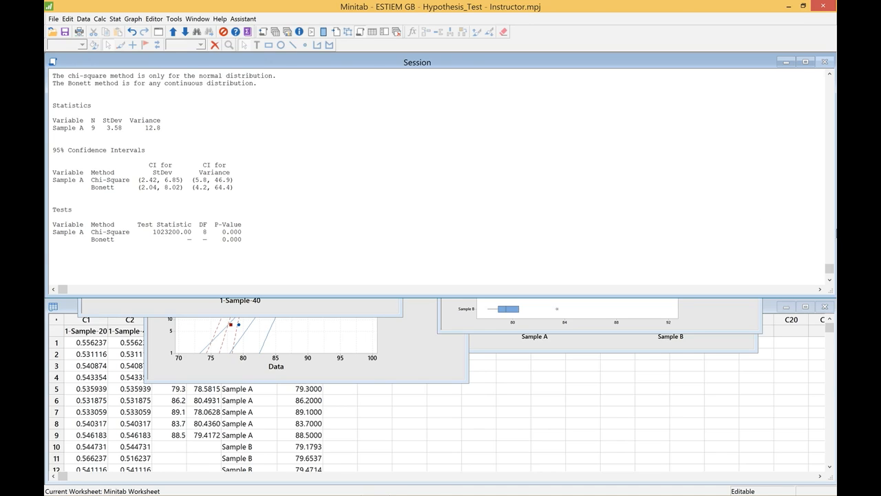
Step: Consult the list of testable hypotheses for the two-sample t-test and check the Sample A and Sample B columns in the worksheet
left_click_drag(830, 269, 829, 91)
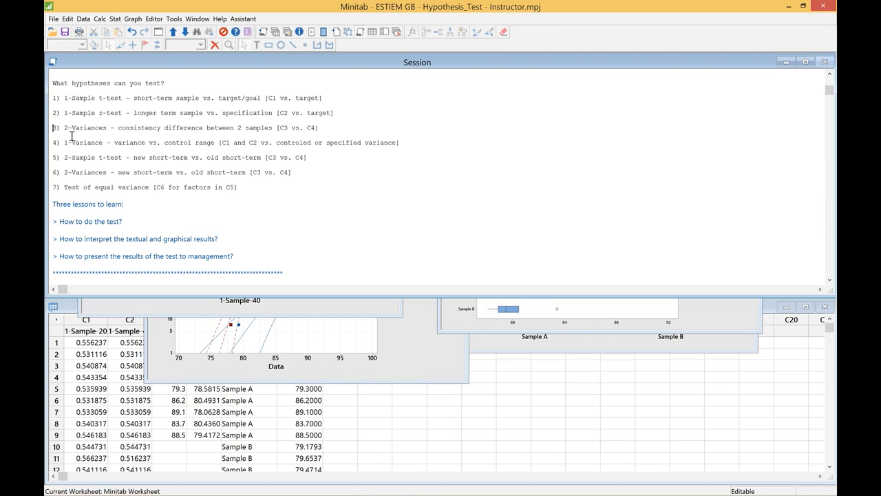
left_click(318, 159)
left_click(214, 400)
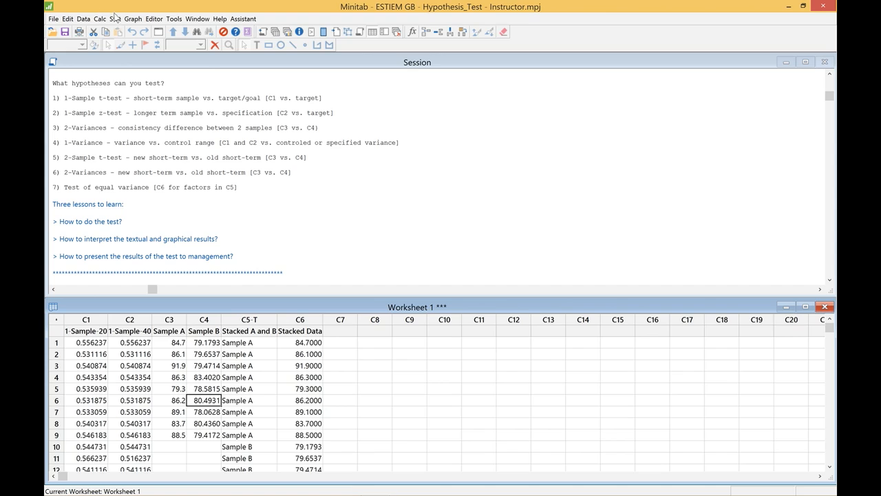
Step: Start a 2-Sample t test with each sample in its own column, using Sample A as sample 1 and Sample B as sample 2
left_click(115, 19)
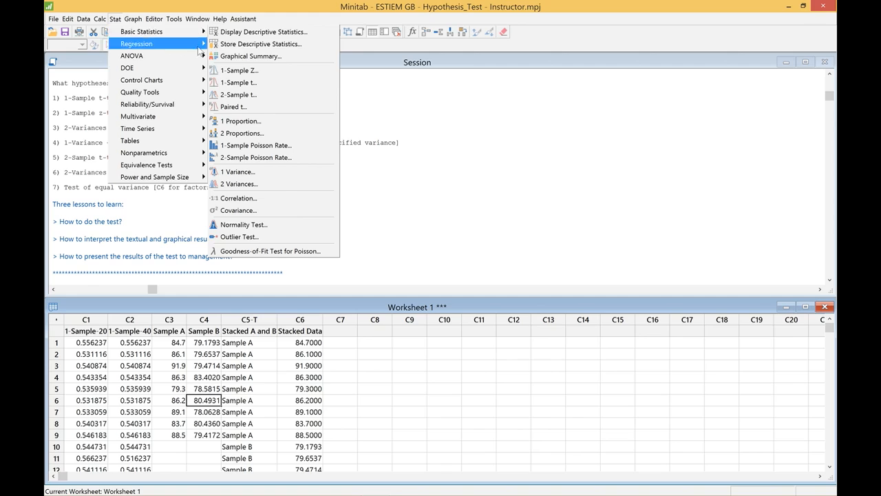
left_click(268, 100)
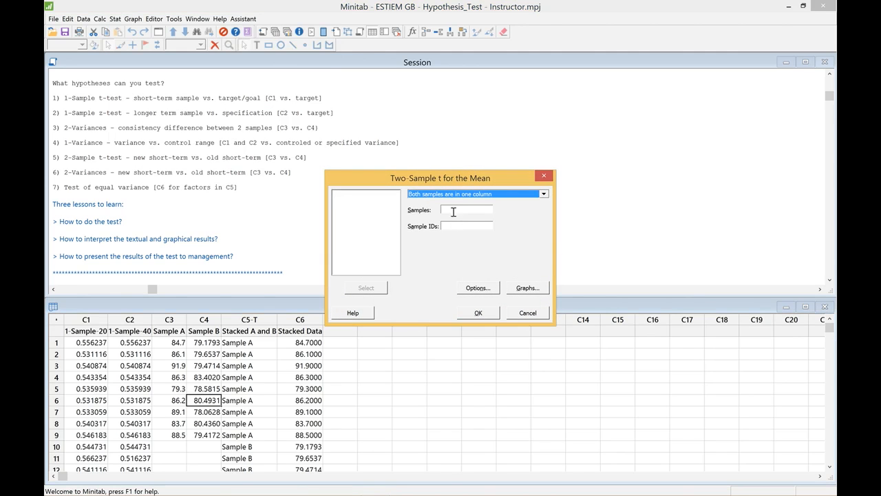
left_click(544, 194)
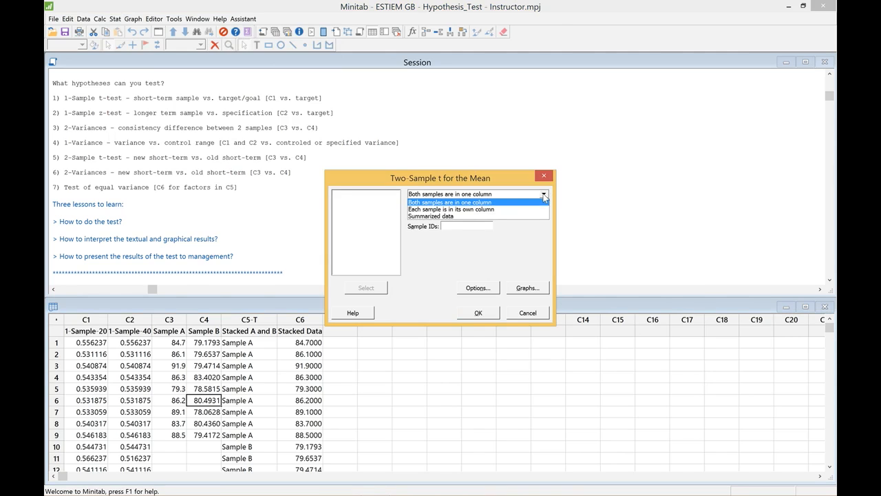
left_click(485, 209)
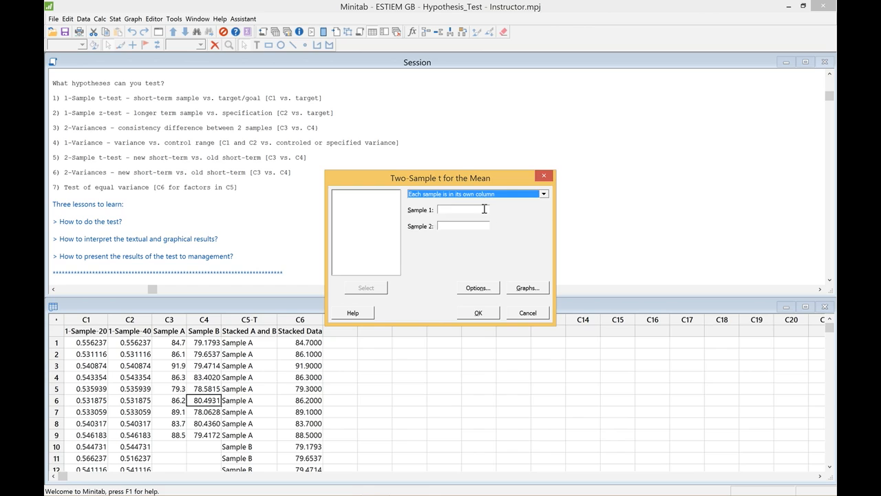
left_click(449, 209)
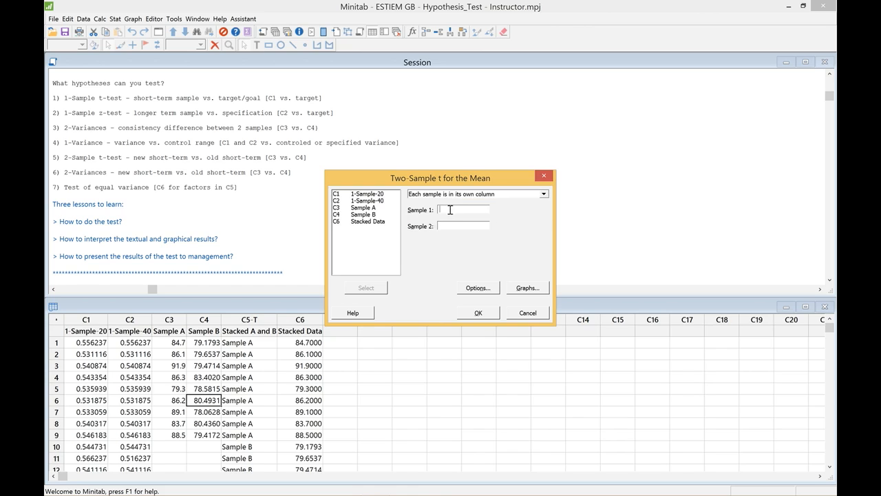
double_click(364, 207)
double_click(372, 215)
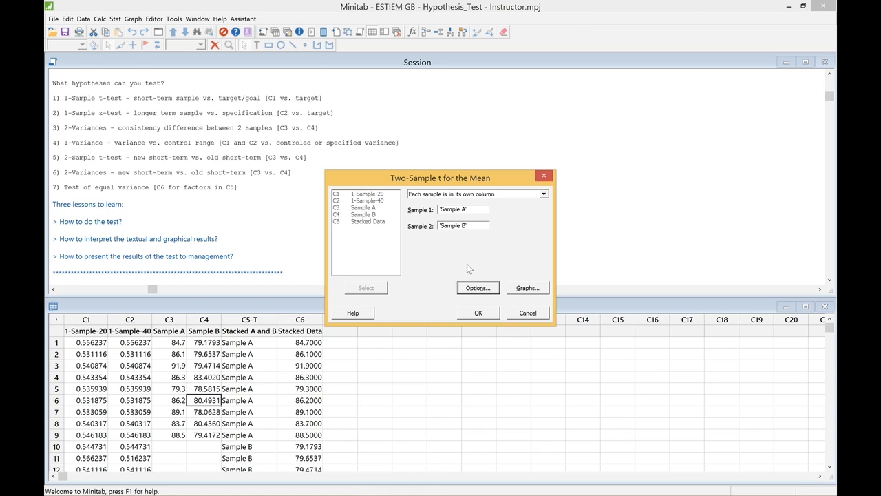
Step: Run the two-sample t-test at 95.0 confidence, hypothesized difference 0.0 and a not-equal alternative, with an individual value plot and a boxplot
left_click(467, 290)
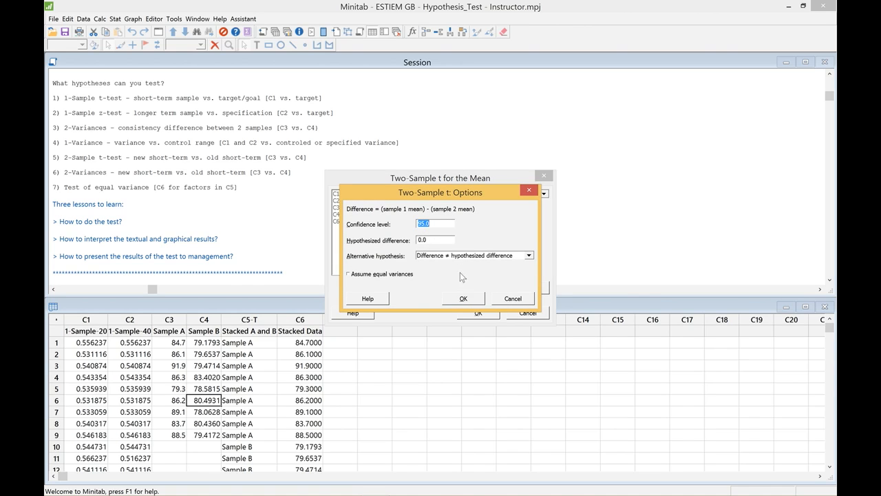
left_click(462, 300)
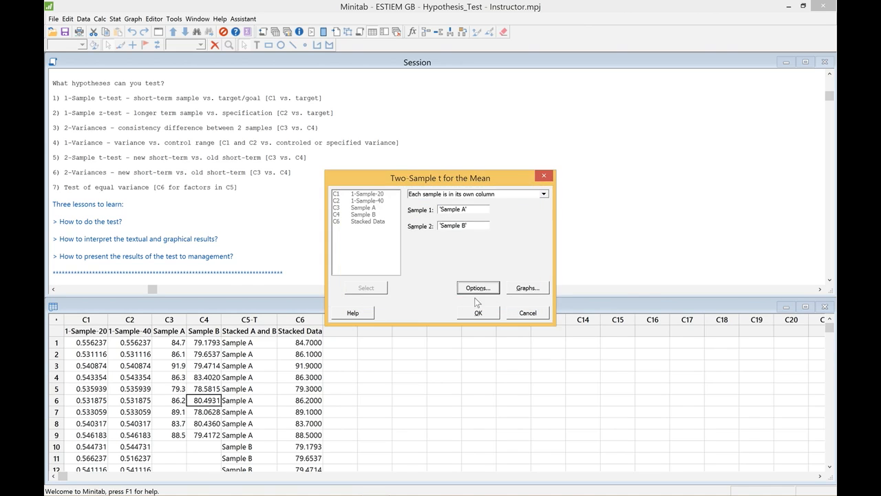
left_click(527, 290)
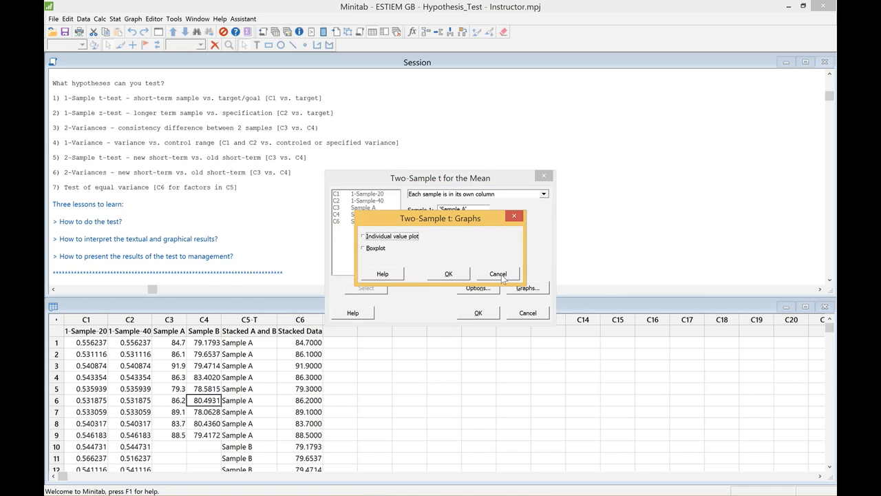
left_click(373, 237)
left_click(371, 249)
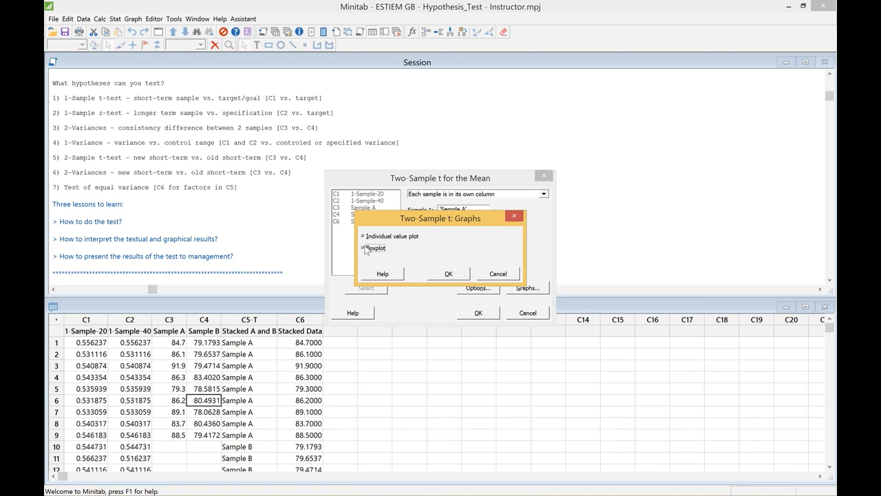
left_click(448, 274)
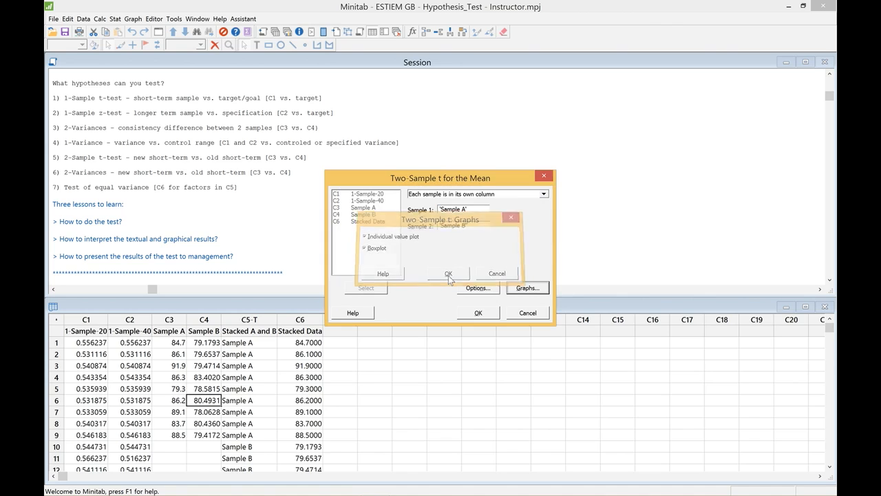
left_click(478, 314)
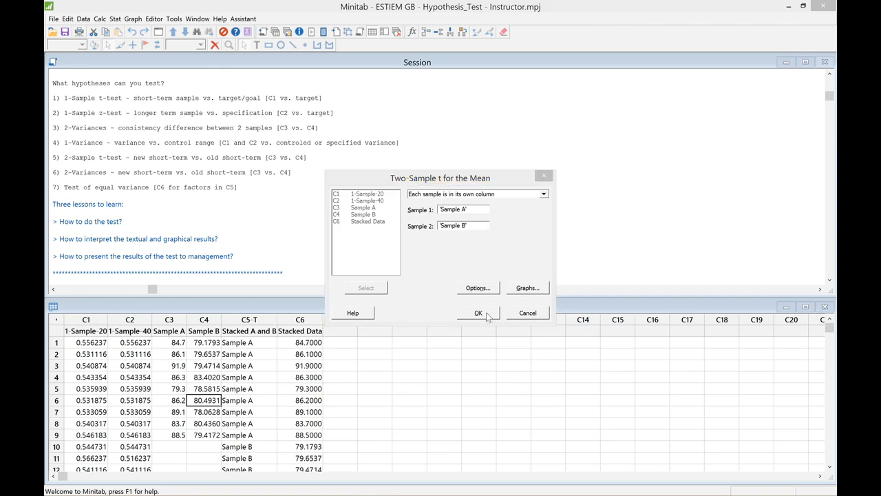
Step: Place the two graphs side by side and examine the individual value plot and the boxplot of Sample A and Sample B enlarged
mouse_move(303, 198)
left_mouse_down()
mouse_move(582, 141)
mouse_move(627, 190)
mouse_move(608, 184)
left_mouse_up()
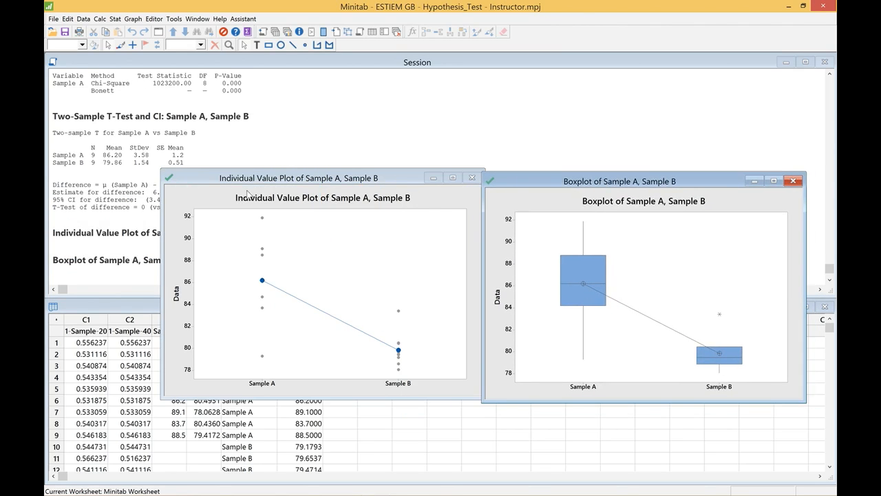
left_click(452, 178)
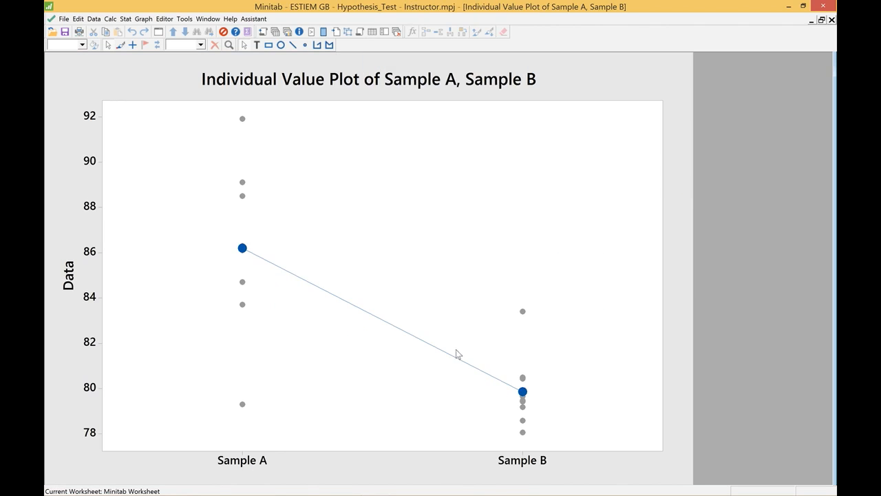
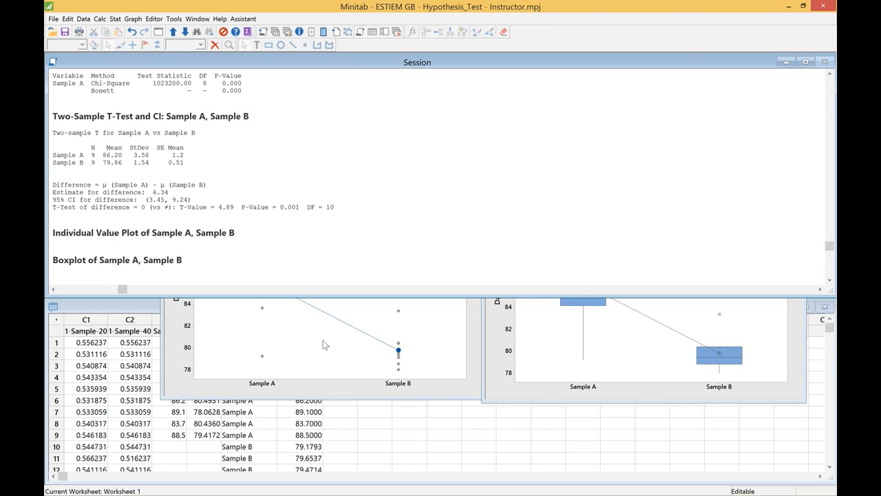
left_click(691, 364)
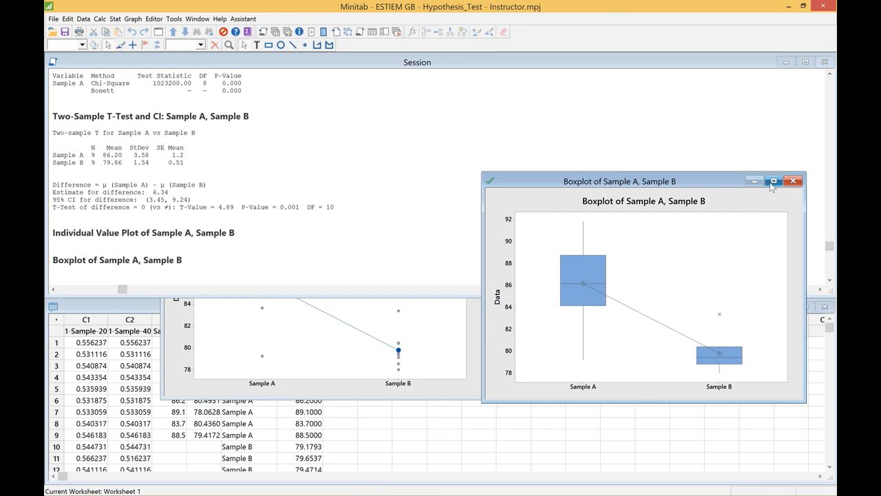
left_click(772, 181)
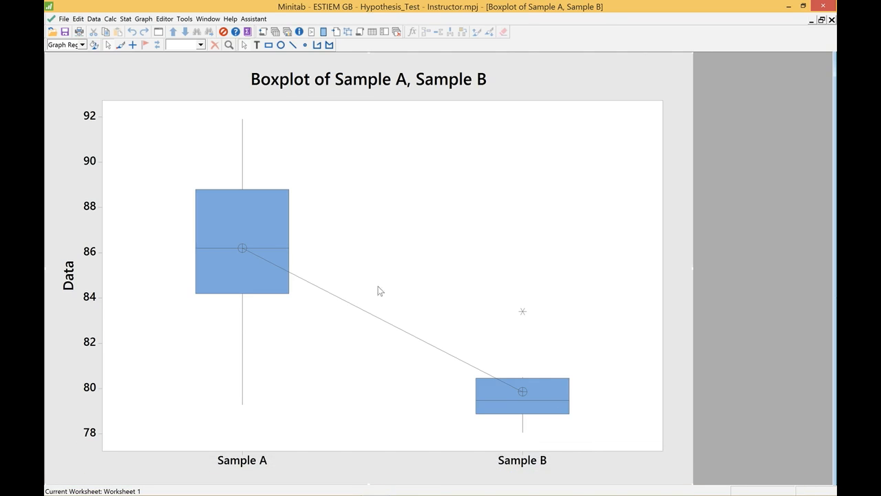
mouse_move(249, 256)
left_click(821, 20)
Step: Check the hypothesis list and run the 2 Variances test with each sample in its own column, Sample A against Sample B
left_click(436, 127)
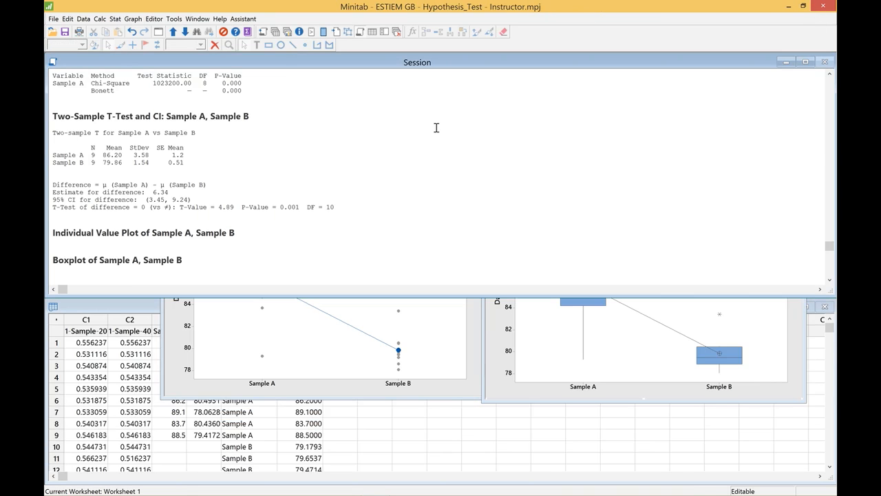
scroll(436, 127, "up", 15)
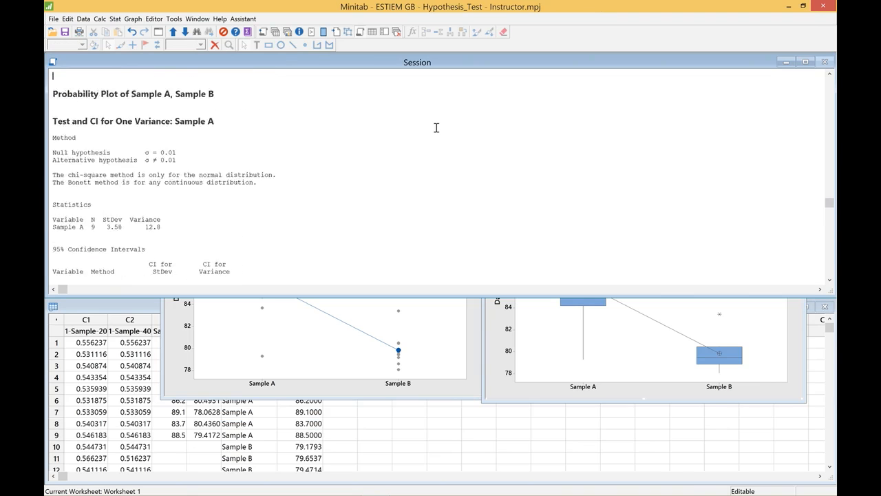
scroll(435, 127, "up", 15)
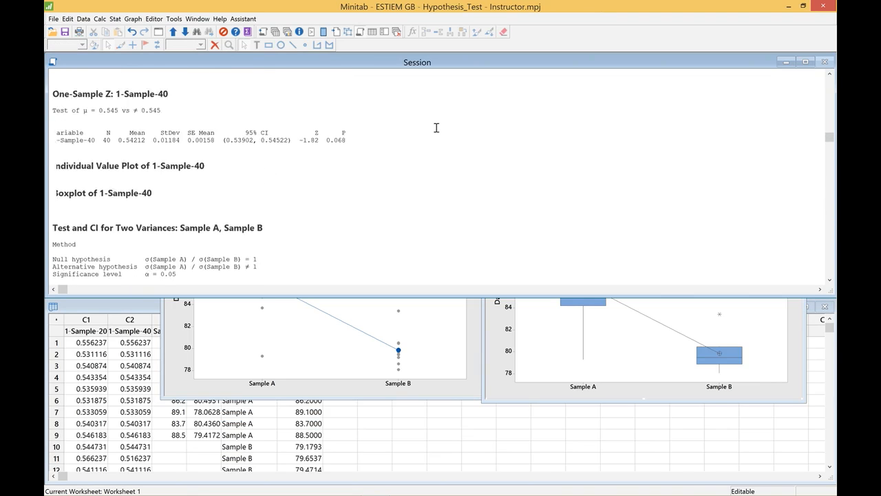
scroll(436, 128, "up", 10)
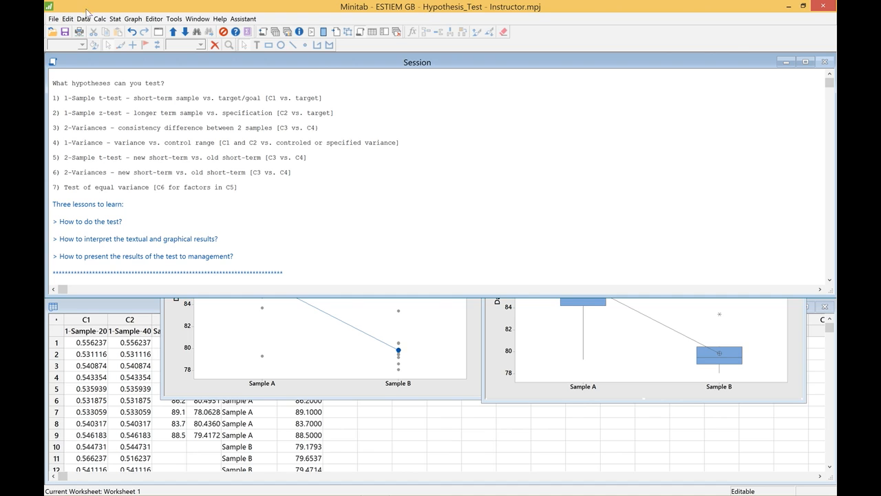
left_click(114, 19)
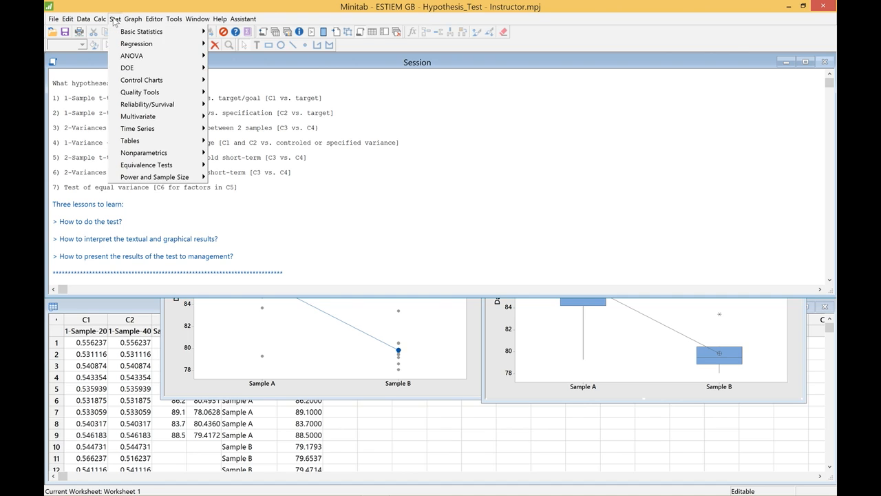
mouse_move(117, 32)
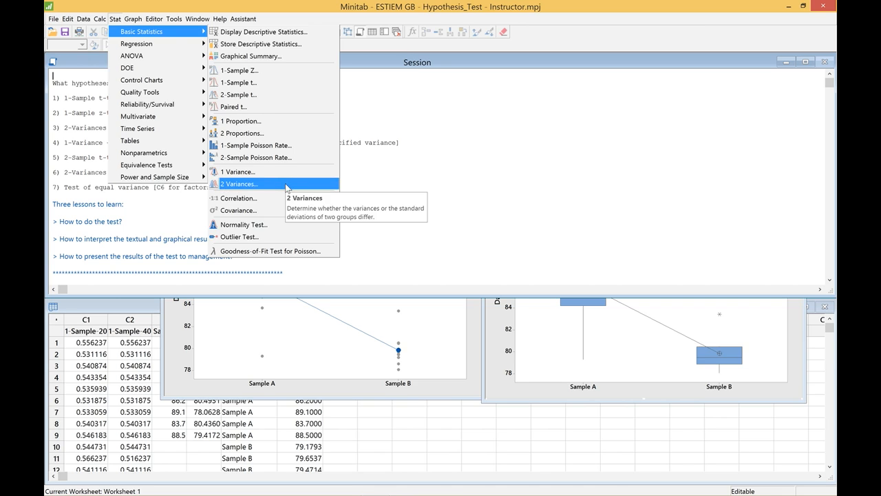
left_click(131, 19)
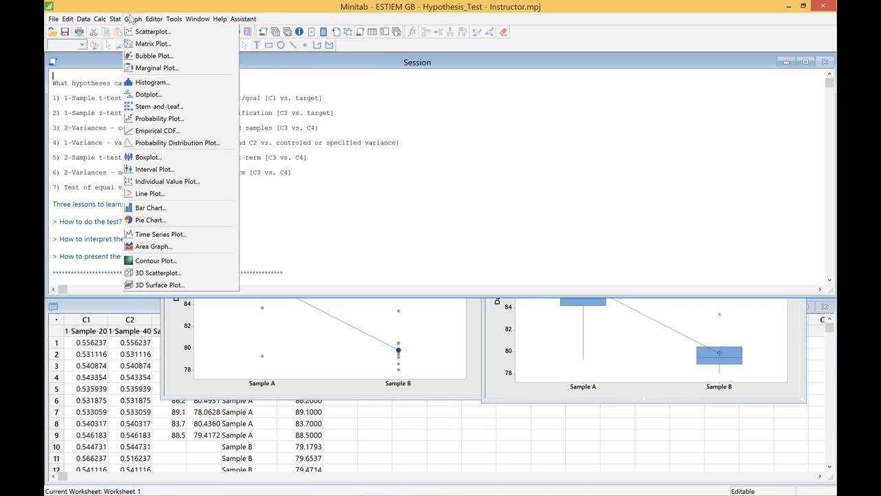
mouse_move(186, 57)
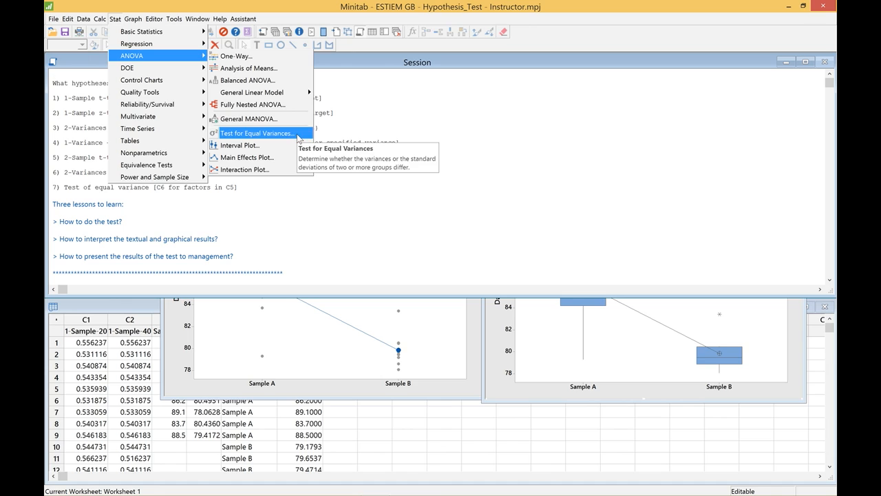
mouse_move(178, 36)
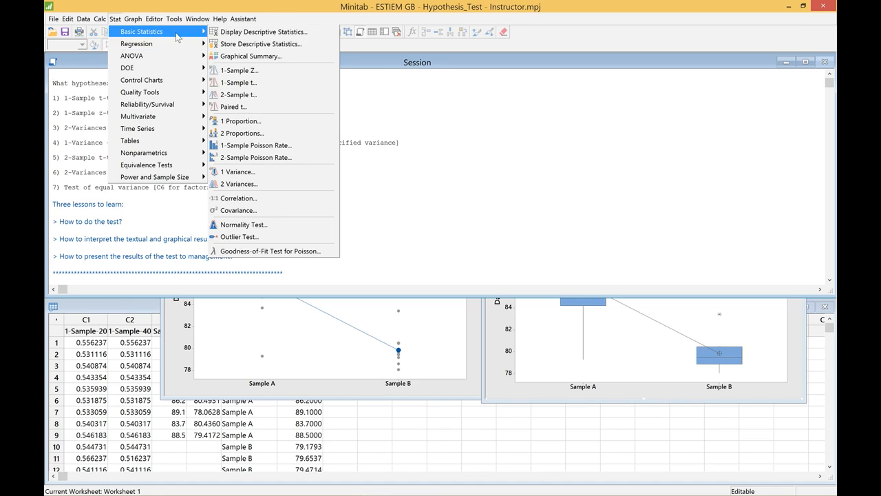
left_click(259, 184)
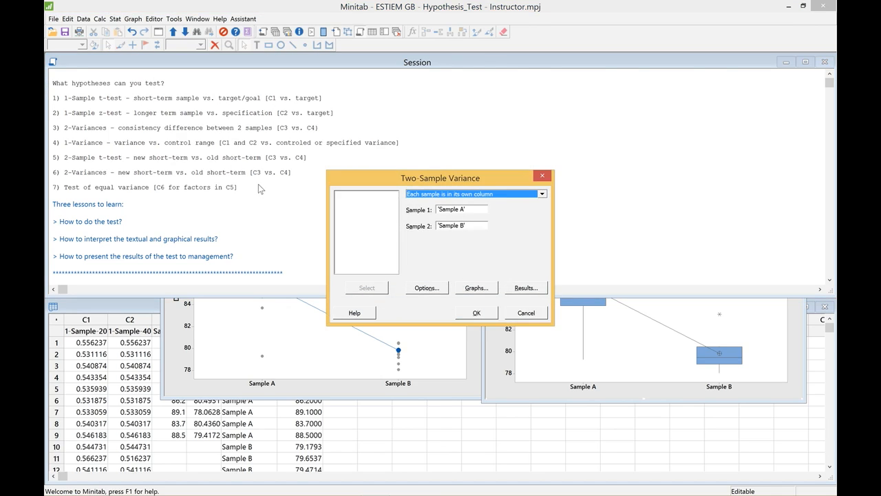
left_click(476, 313)
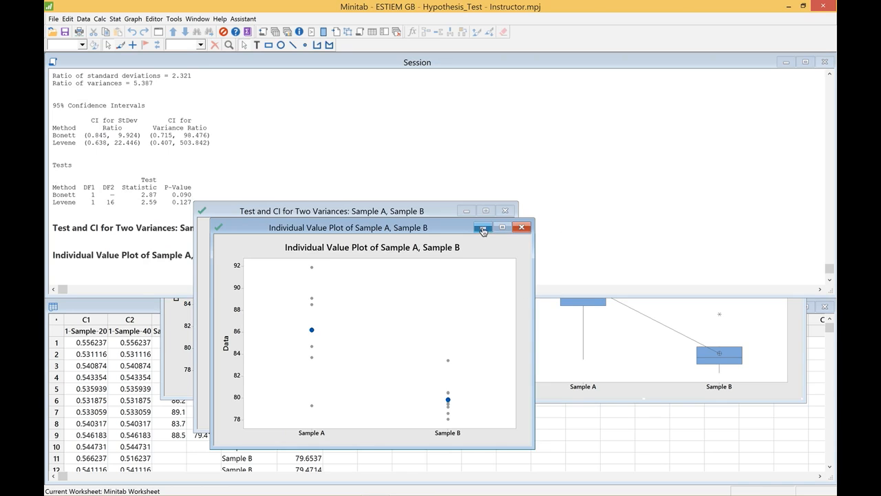
Step: Minimize the individual value plot and examine the two-variances graph of confidence intervals and boxplots enlarged
left_click(483, 230)
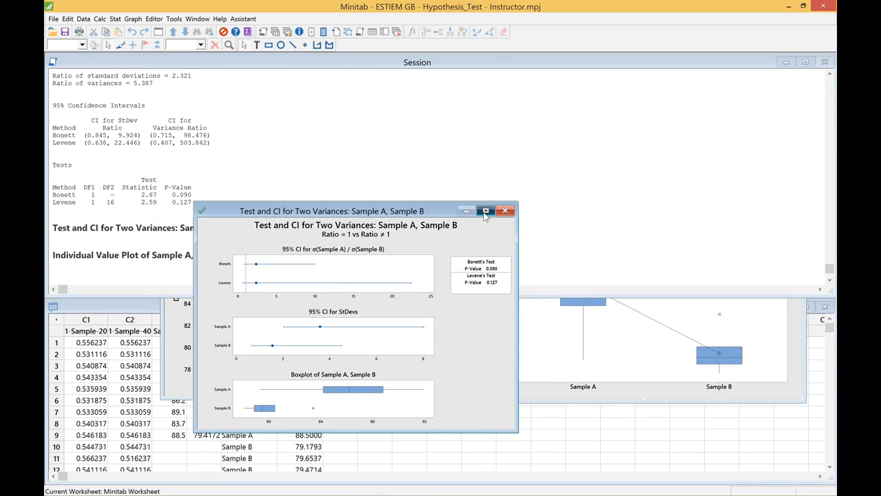
left_click(486, 210)
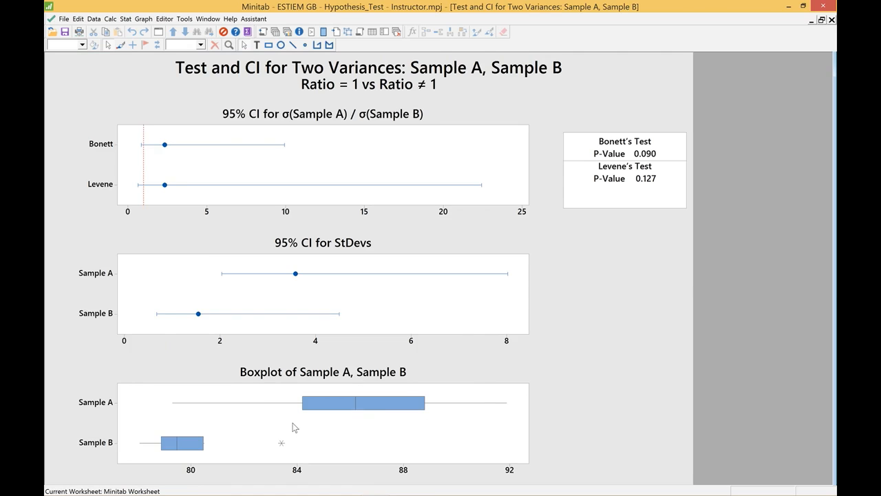
mouse_move(368, 408)
left_click(812, 21)
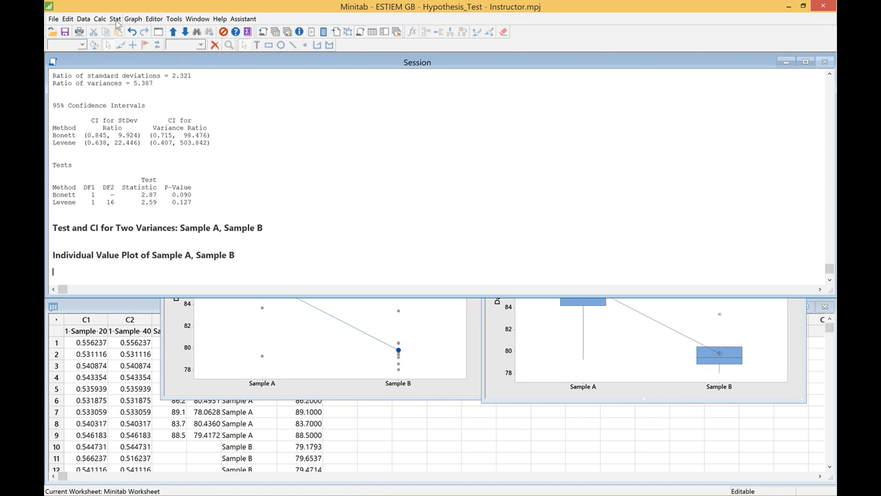
Step: Start a Test for Equal Variances with response data in one column, using Stacked Data as response and Stacked A and B as factor
left_click(116, 20)
mouse_move(155, 55)
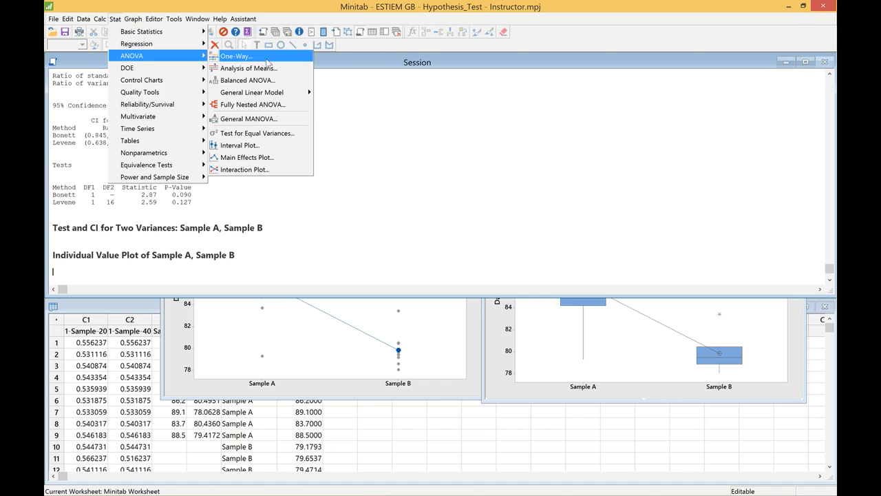
left_click(275, 139)
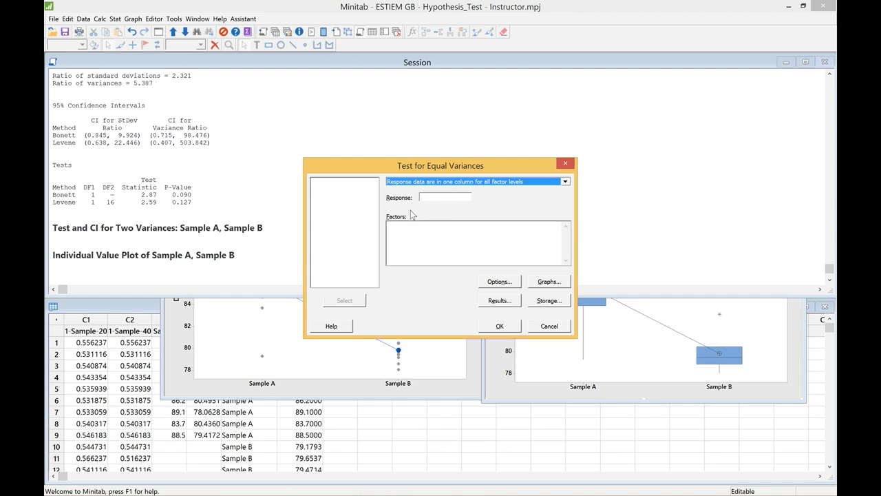
left_click(427, 197)
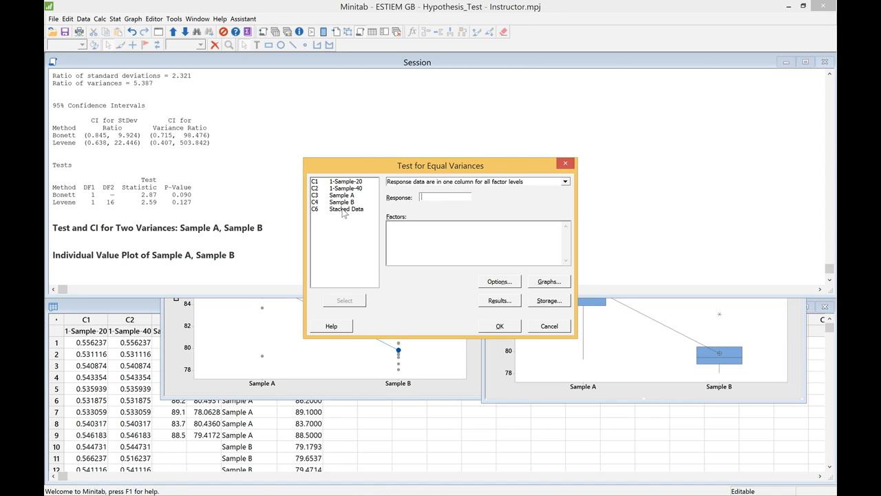
left_click(565, 182)
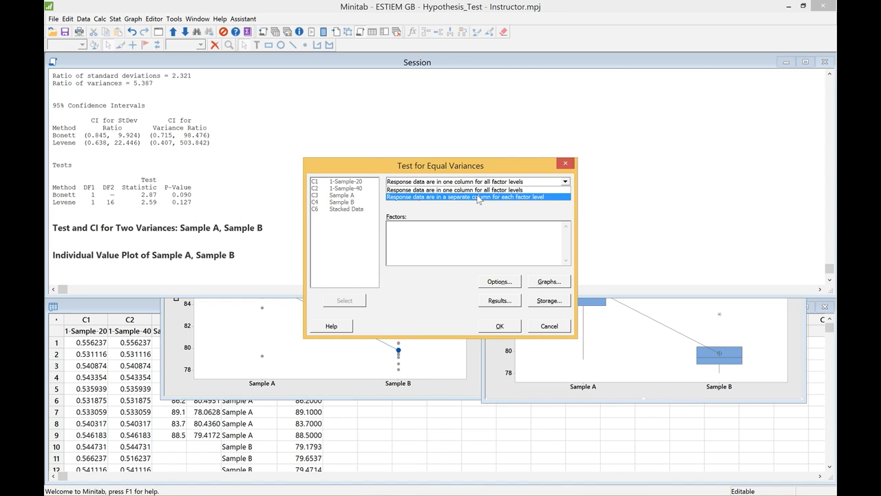
left_click(452, 190)
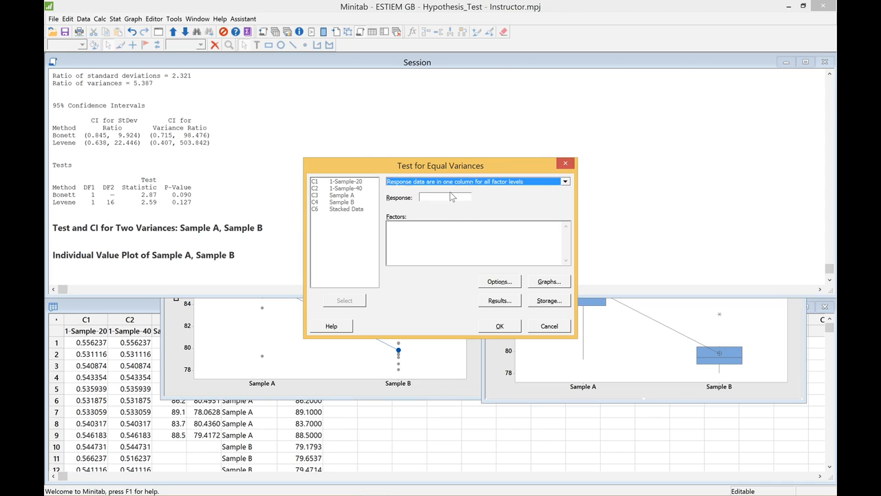
left_click(443, 197)
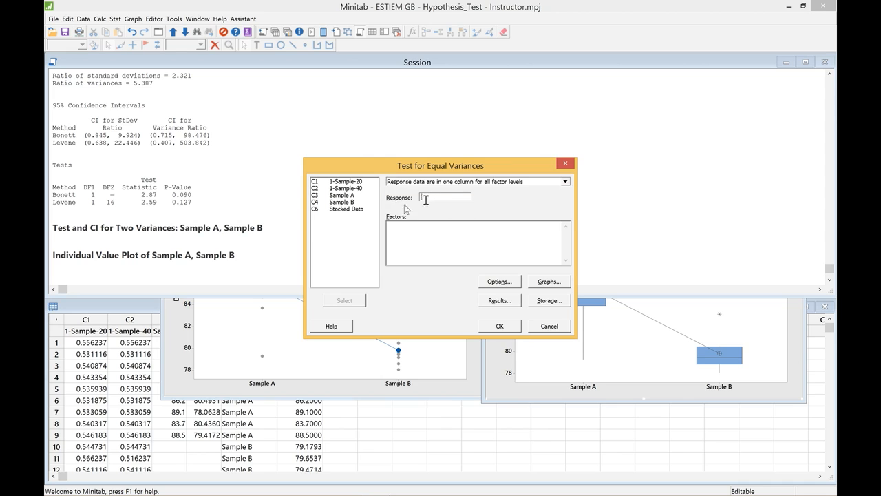
double_click(348, 209)
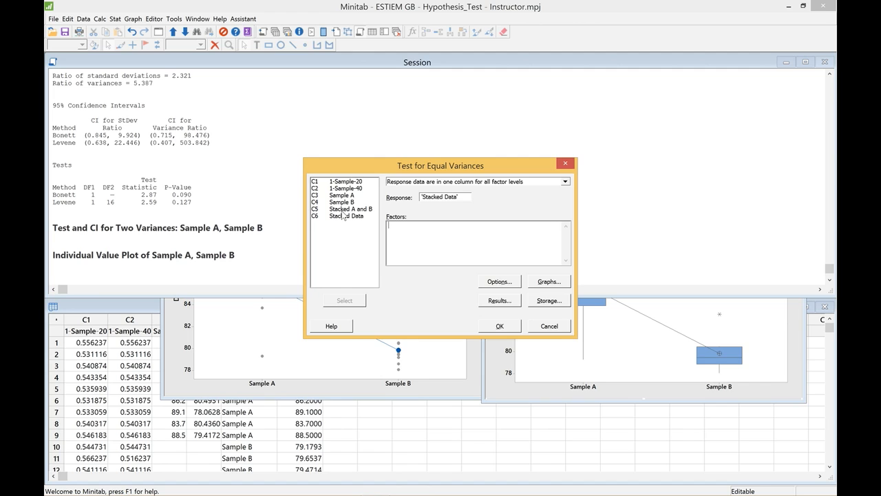
left_click(341, 210)
double_click(342, 210)
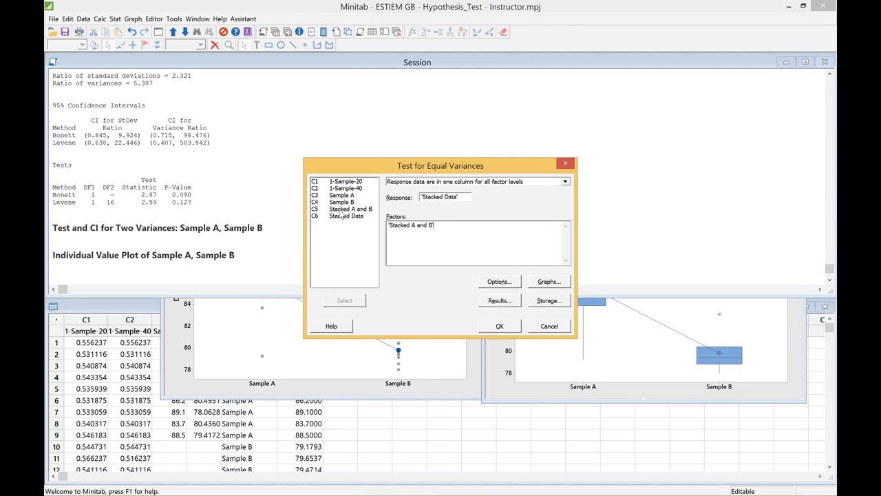
Step: Set the equal variances test to use the test based on normal distribution at a 95.0 confidence level
left_click(500, 282)
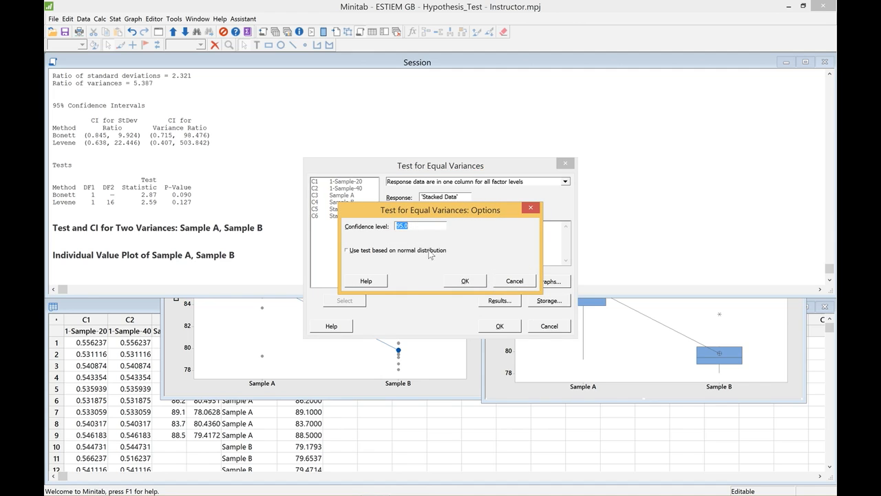
left_click(347, 250)
left_click(474, 285)
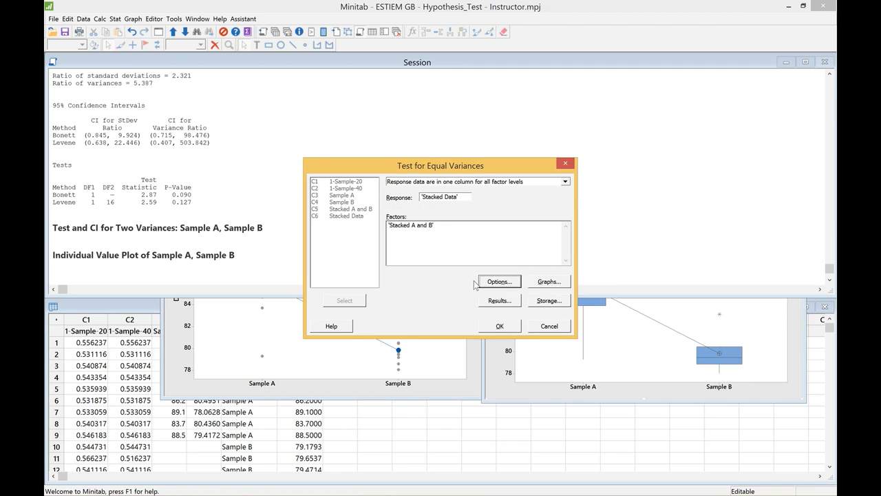
Step: Add the individual value plot and boxplot to the summary plot, keep method, confidence intervals and tests as results, and run the test
left_click(546, 281)
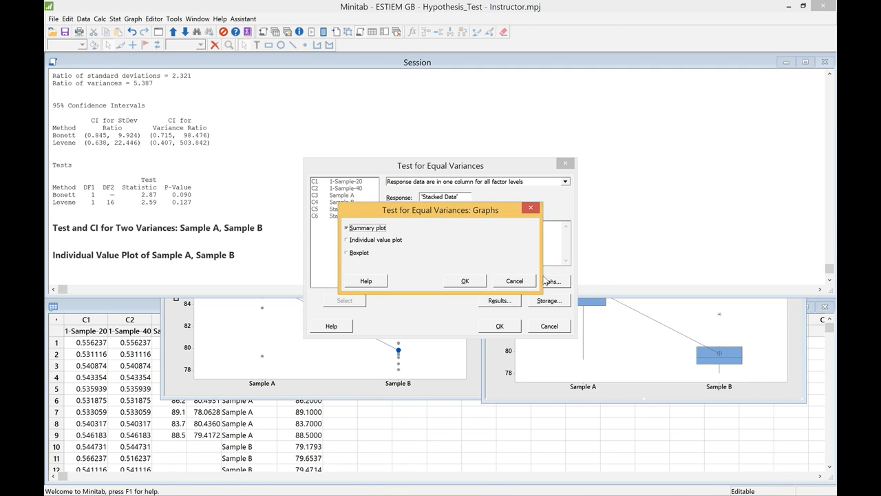
left_click(346, 240)
left_click(346, 253)
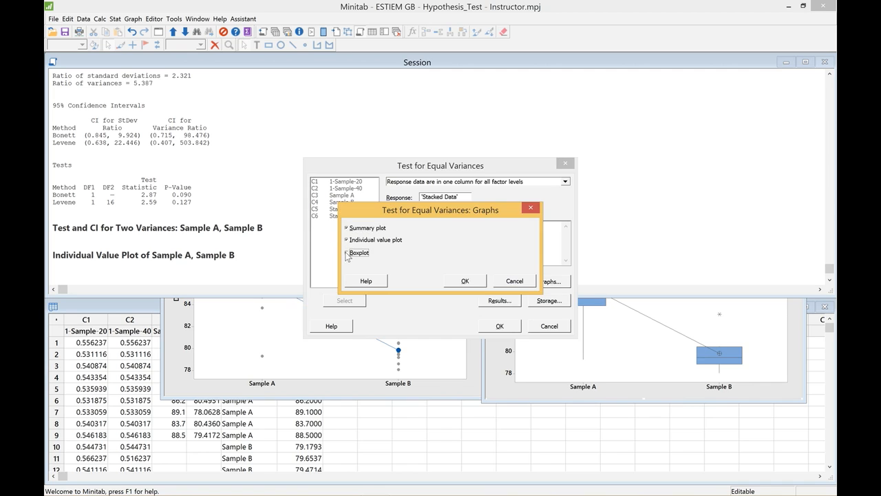
left_click(466, 279)
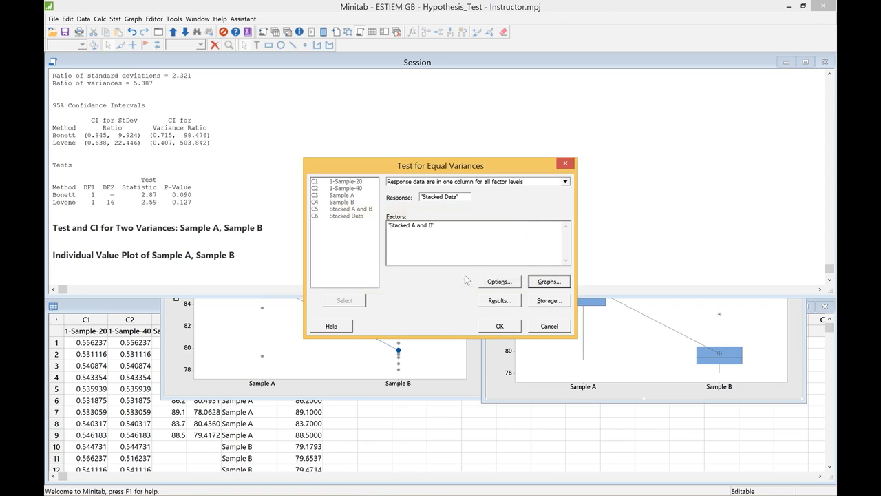
left_click(493, 301)
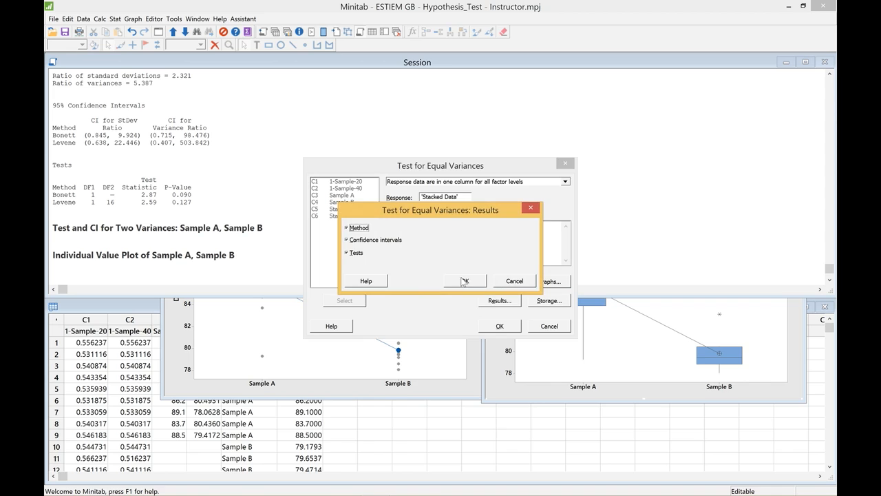
left_click(466, 281)
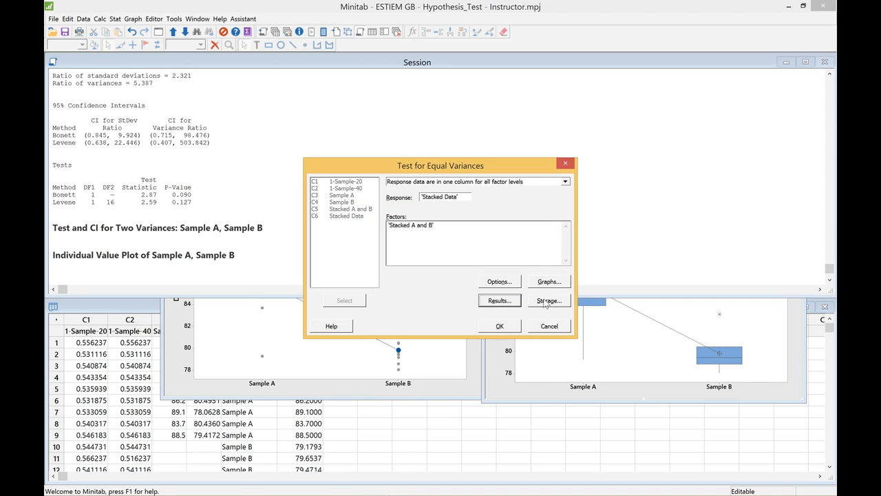
left_click(500, 328)
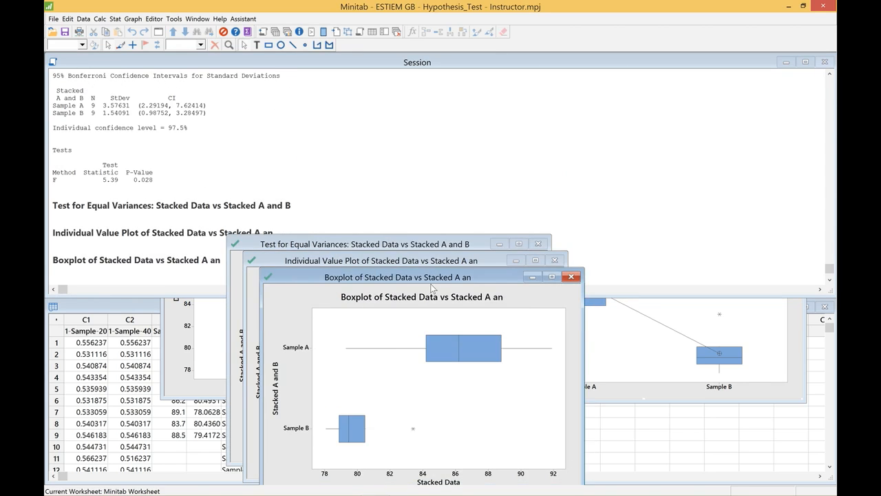
Step: Spread out the boxplot, individual value plot and equal variances summary plot so that all three can be examined together
left_click_drag(406, 276, 647, 17)
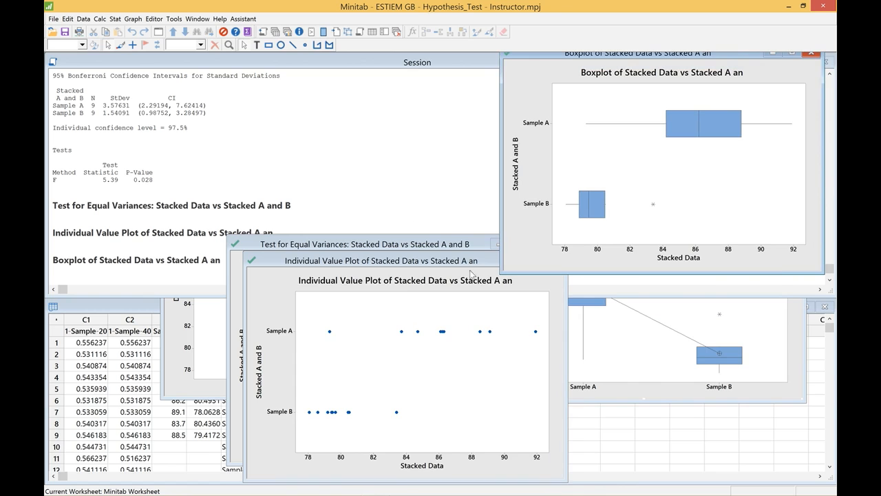
left_click_drag(423, 260, 390, 21)
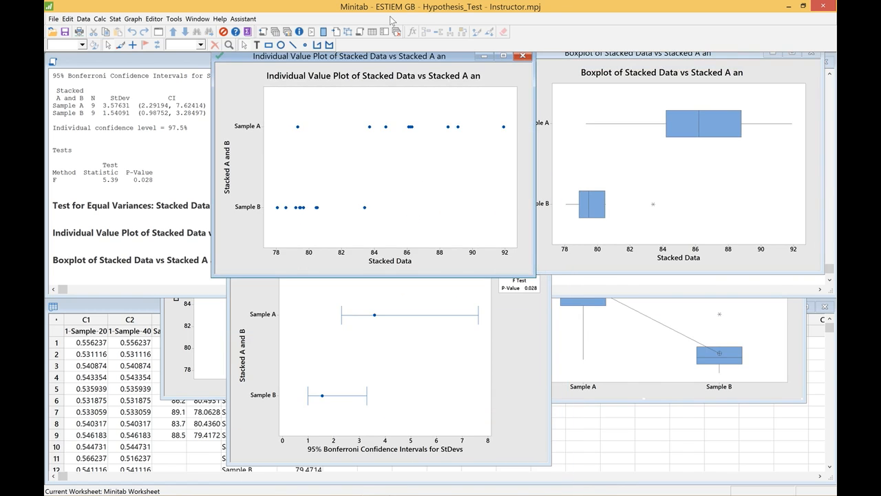
left_click(513, 325)
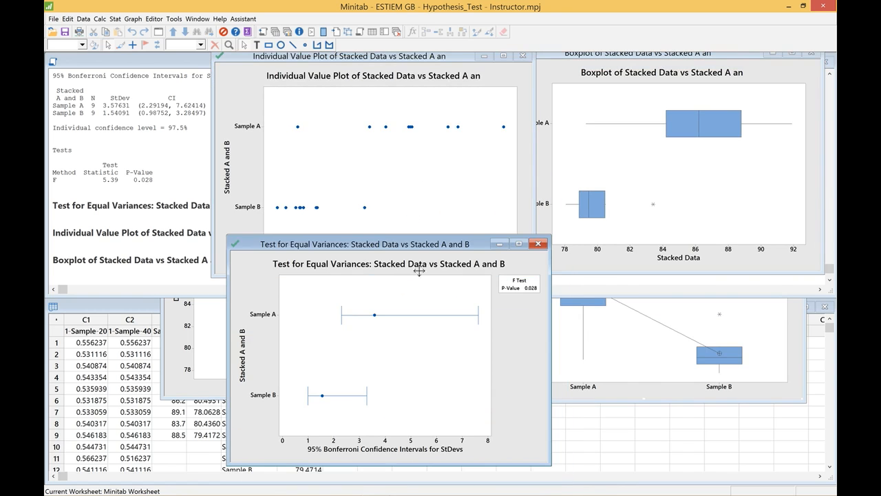
left_click_drag(409, 252, 207, 279)
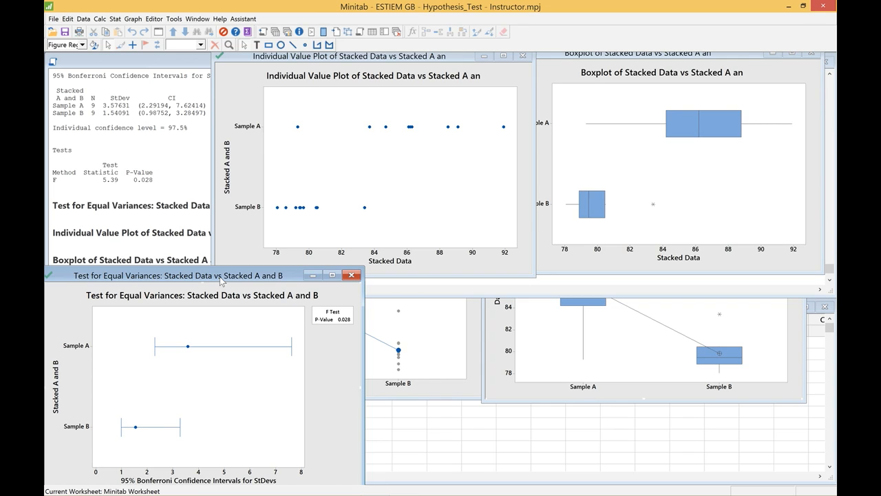
Step: Read the session output of the equal variances test, covering the hypotheses, Bonferroni confidence intervals, F statistic and P-value
left_click(61, 129)
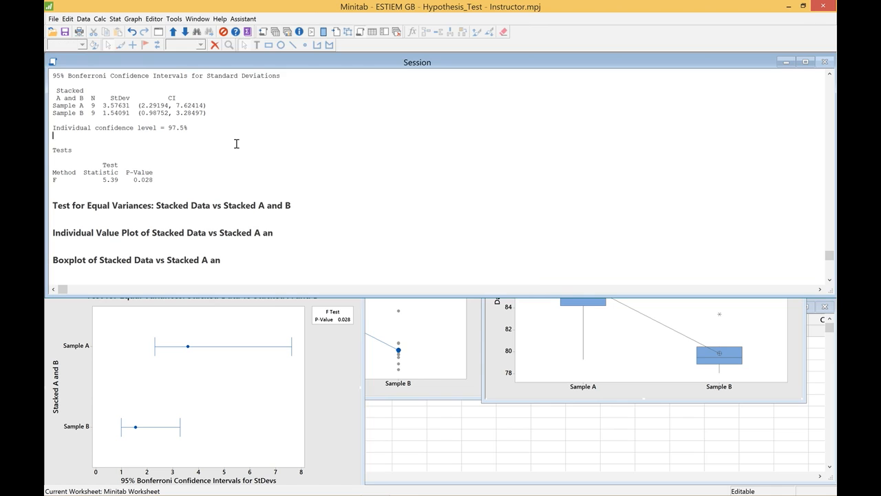
scroll(236, 144, "up", 2)
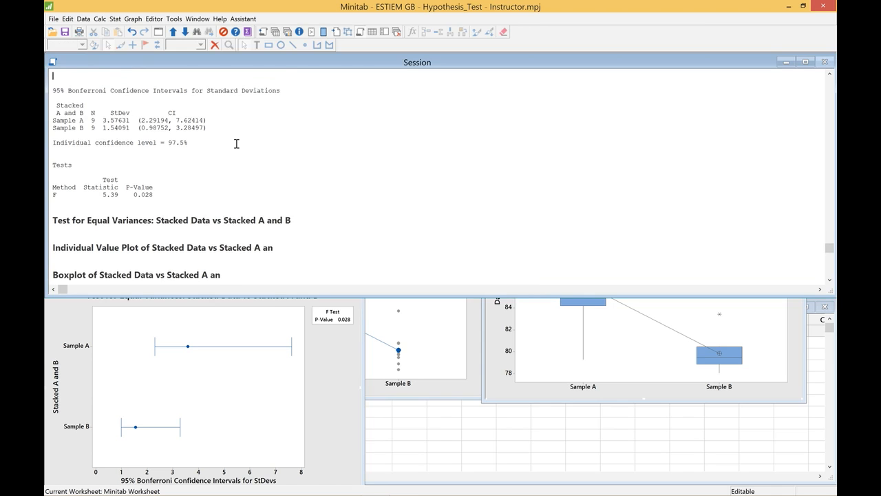
scroll(236, 144, "up", 3)
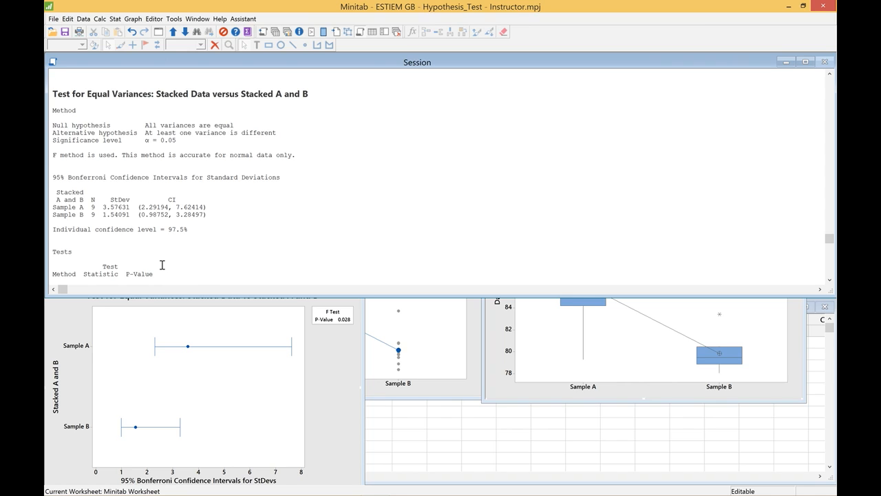
key("Down")
key("Down")
key("Down")
key("Down")
key("Down")
key("Down")
key("Down")
key("Down")
key("Down")
key("Down")
key("Down")
key("Down")
key("Down")
key("Down")
key("Down")
key("Down")
key("Down")
key("Down")
key("Down")
key("Down")
key("Down")
key("Down")
key("Down")
key("Down")
key("Down")
key("Down")
key("Down")
key("Down")
key("Down")
key("Down")
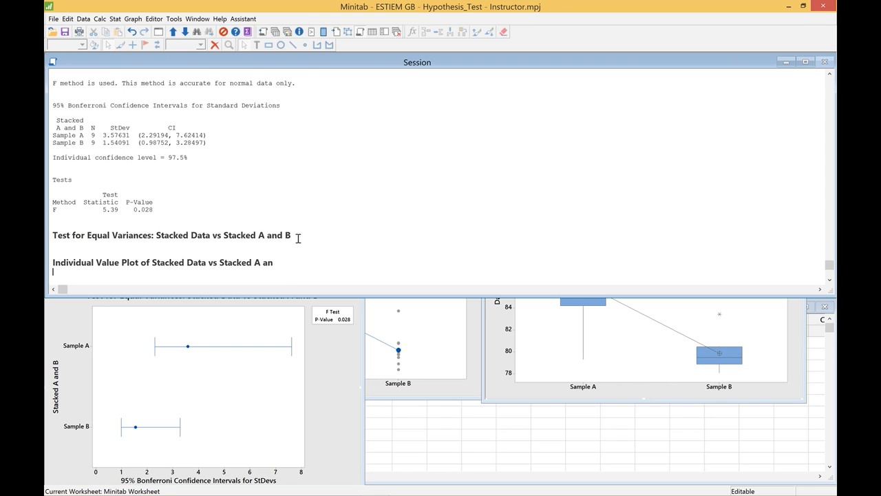
left_click(159, 215)
Step: Bring the worksheet back into view and return to the list of testable hypotheses at the start of the session output
left_click(392, 414)
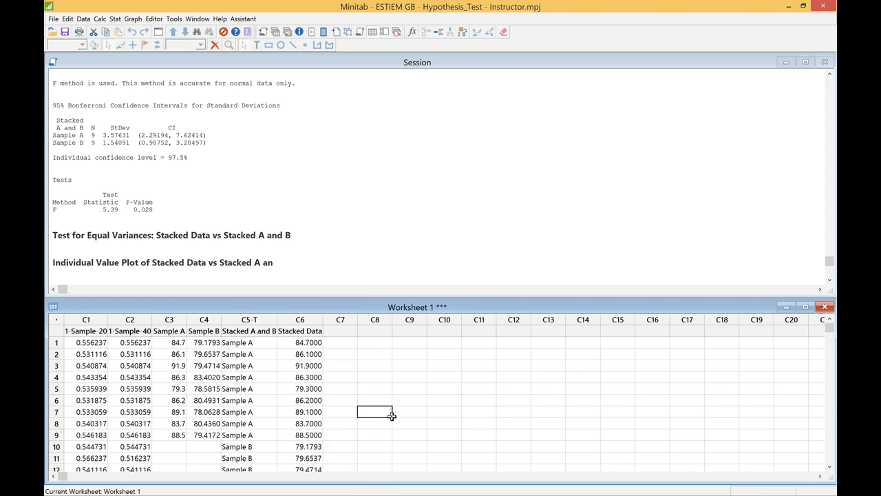
left_click(295, 246)
key("Up")
key("Up")
key("Up")
key("Up")
key("Up")
key("Up")
key("Up")
key("Up")
key("Up")
key("Up")
key("Up")
key("Up")
key("Up")
key("Up")
key("Up")
key("Up")
key("Up")
key("Up")
key("Up")
key("Up")
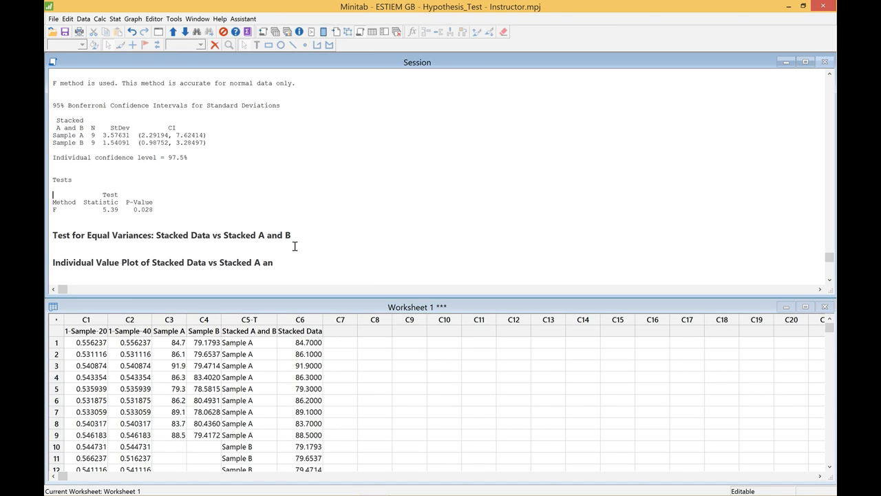
key("Up")
key("Up")
key("Up")
key("Up")
key("Up")
key("Up")
key("Up")
key("Up")
key("Up")
key("Up")
key("Up")
key("Up")
key("Up")
key("Up")
key("Up")
key("Up")
key("Up")
key("Up")
key("Up")
key("Up")
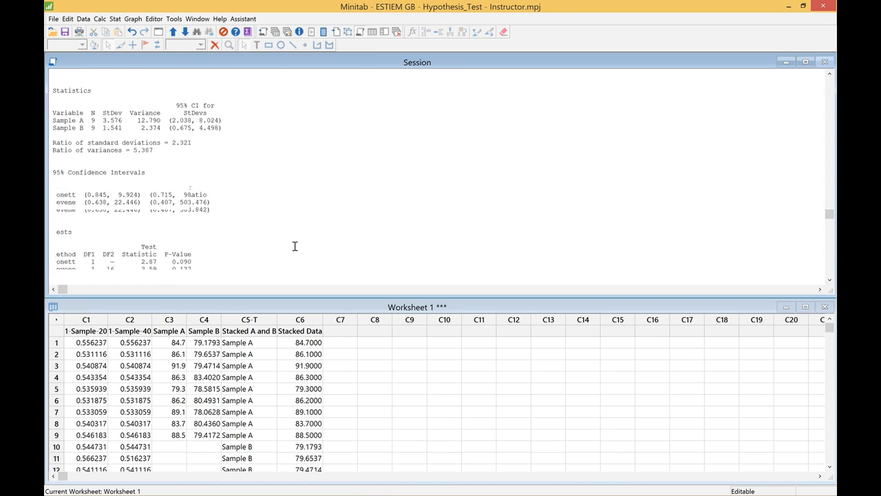
key("Up")
key("Up")
key("Up")
key("Up")
key("Up")
key("Up")
key("Up")
key("Up")
key("Up")
key("Up")
key("Up")
key("Up")
key("Up")
key("Up")
key("Up")
key("Up")
key("Up")
key("Up")
key("Up")
key("Up")
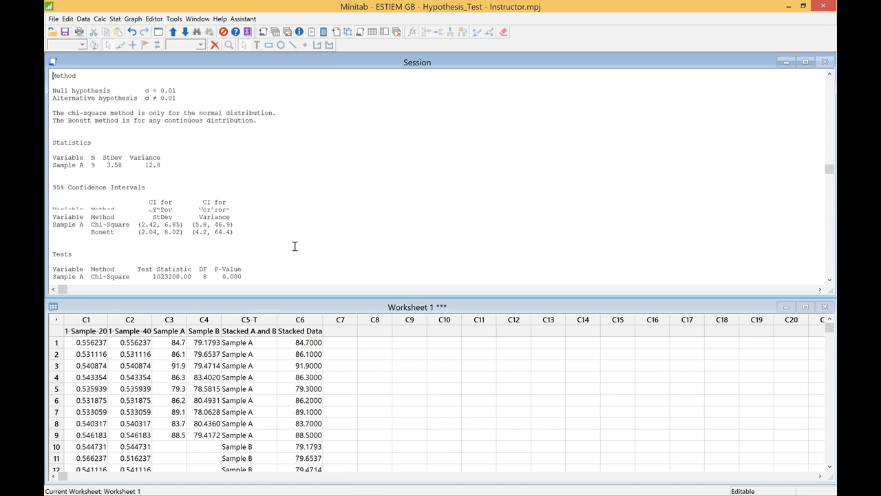
key("Up")
key("Up")
key("Up")
key("Up")
key("Up")
key("Up")
key("Up")
key("Up")
key("Up")
key("Up")
key("Up")
key("Up")
key("Up")
key("Up")
key("Up")
key("Up")
key("Up")
key("Up")
key("Up")
key("Up")
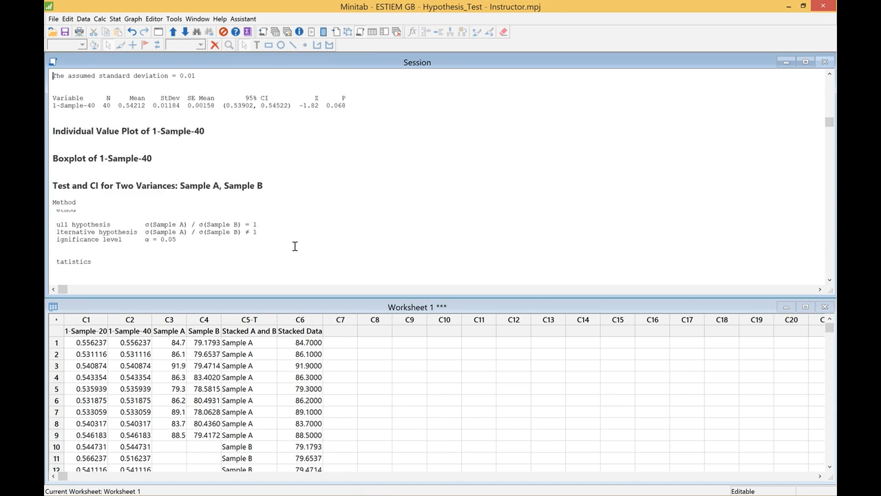
key("Up")
key("Up")
key("Up")
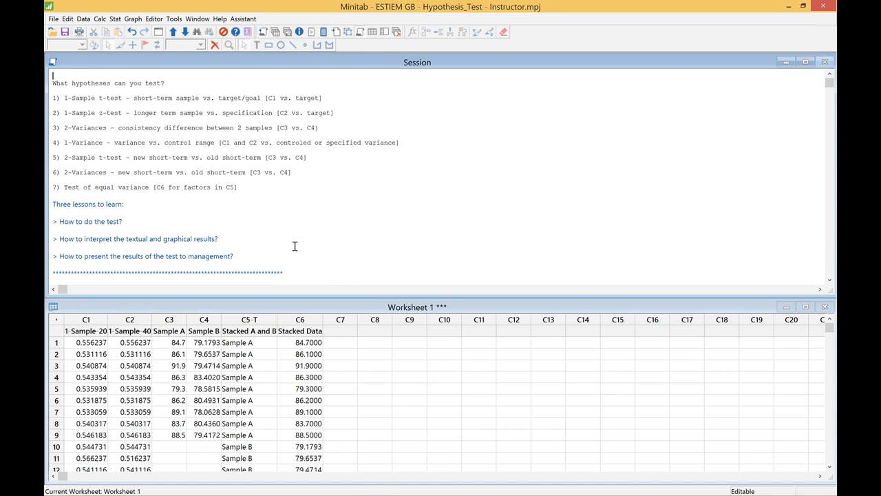